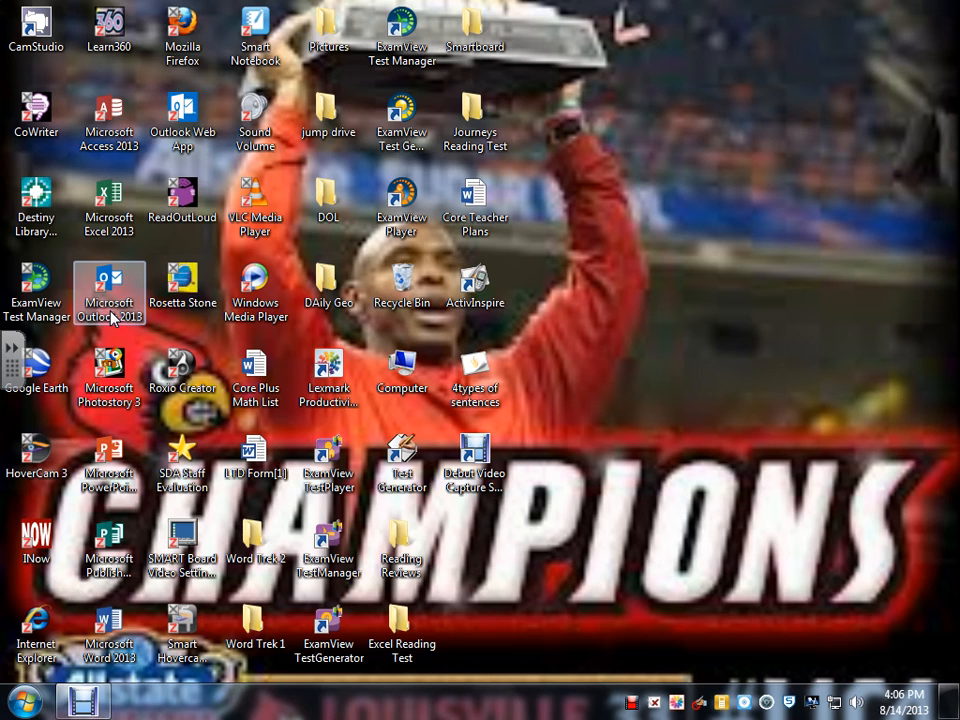
- Open Microsoft Outlook 2013 and display the mailbox's full folder list
{"action": "double_click", "coordinate": [110, 295]}
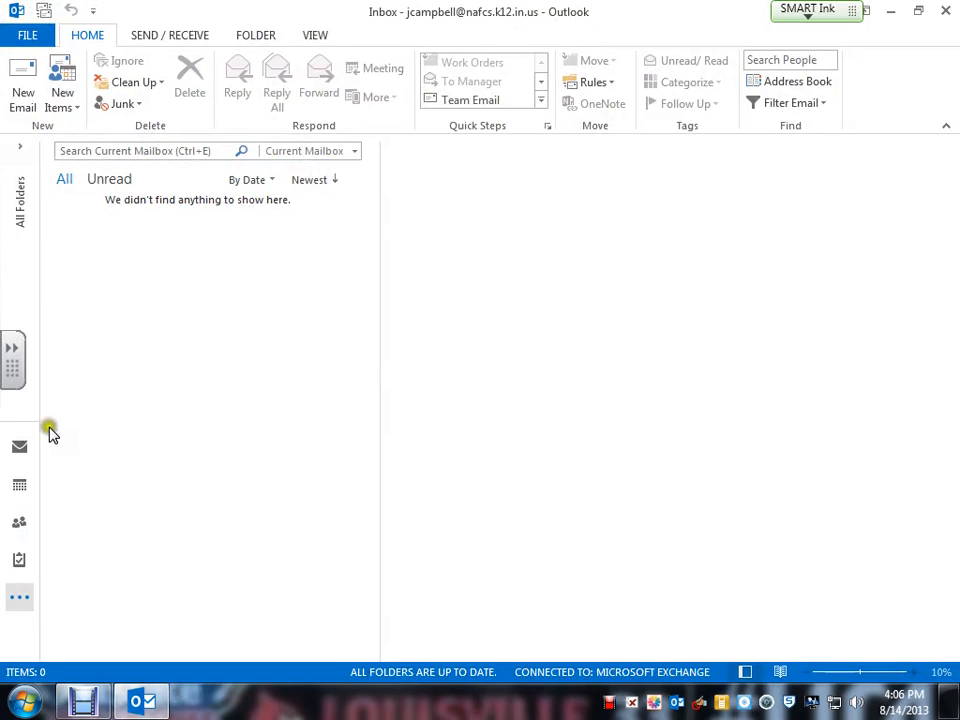
{"action": "left_click", "coordinate": [20, 603]}
{"action": "left_click", "coordinate": [20, 603]}
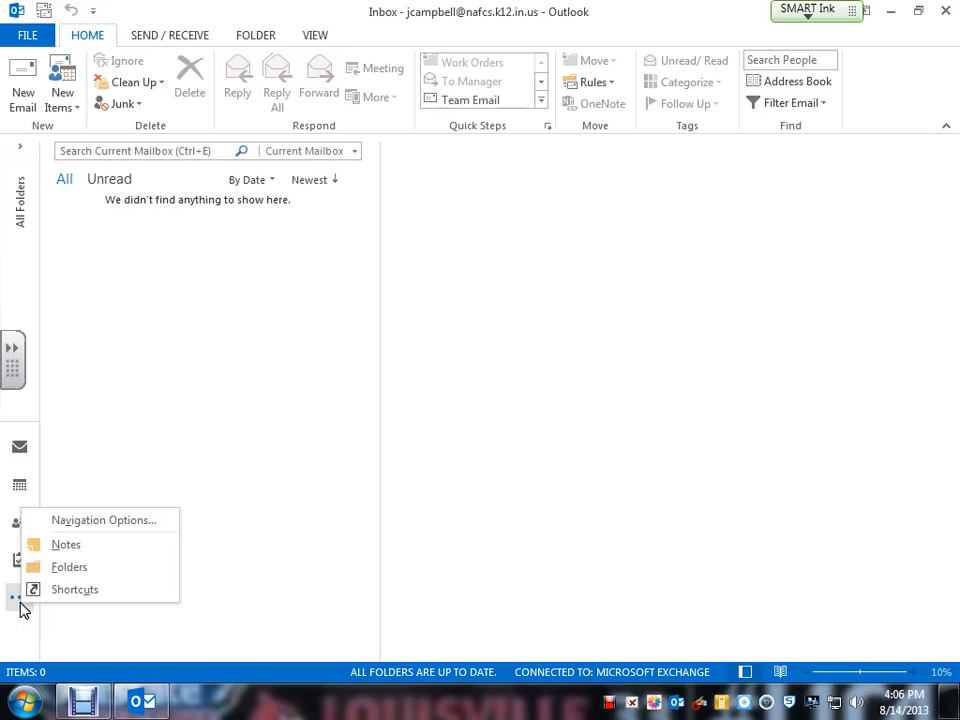
{"action": "left_click", "coordinate": [61, 568]}
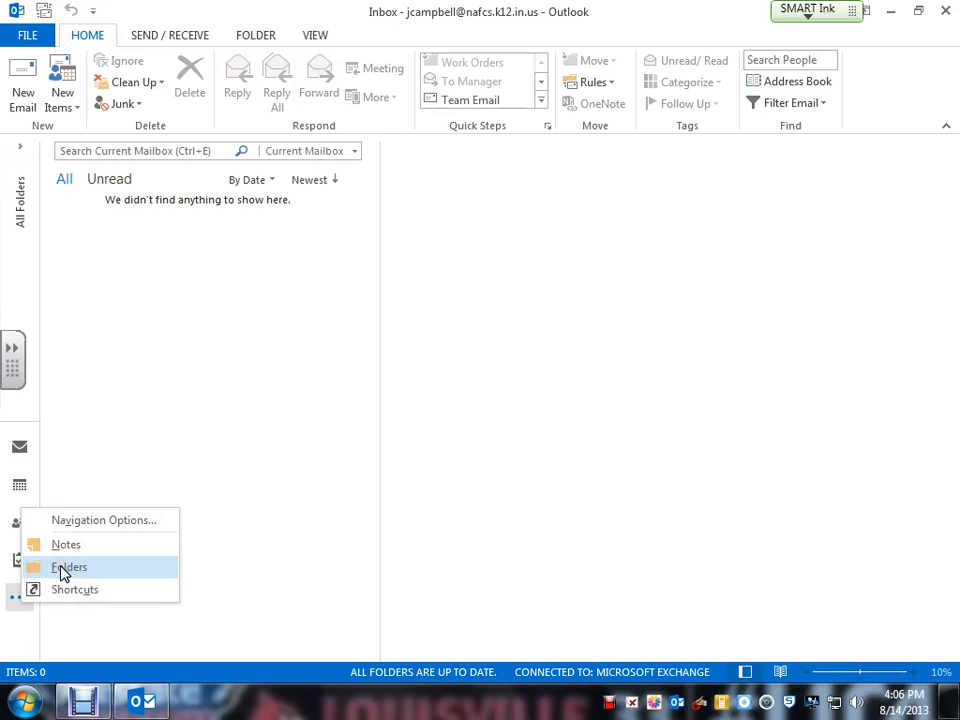
{"action": "left_click", "coordinate": [61, 569]}
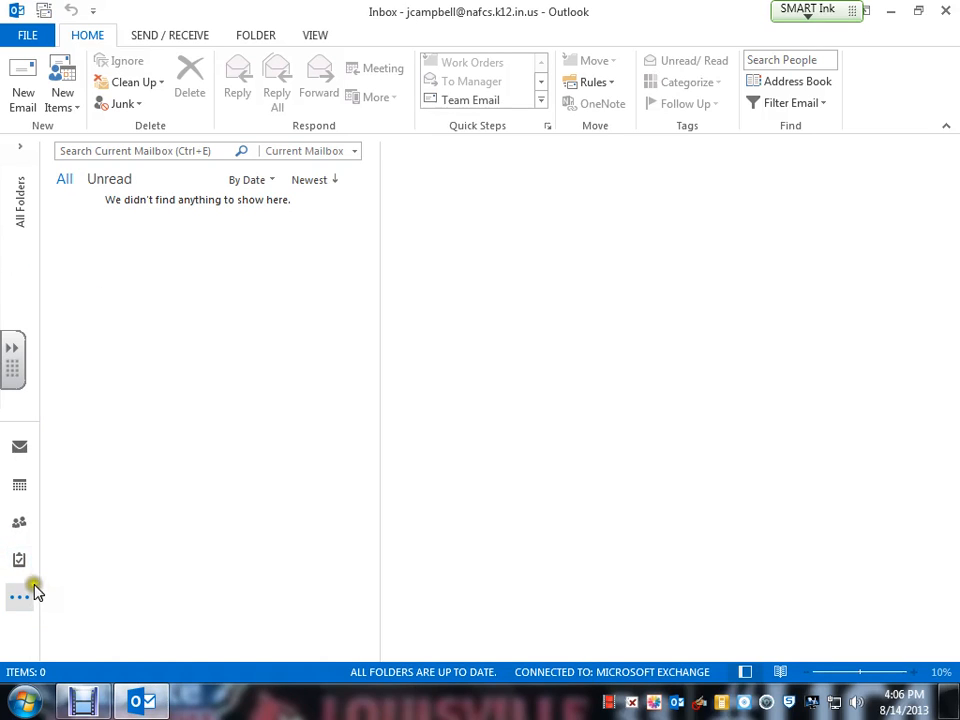
{"action": "left_click", "coordinate": [20, 448]}
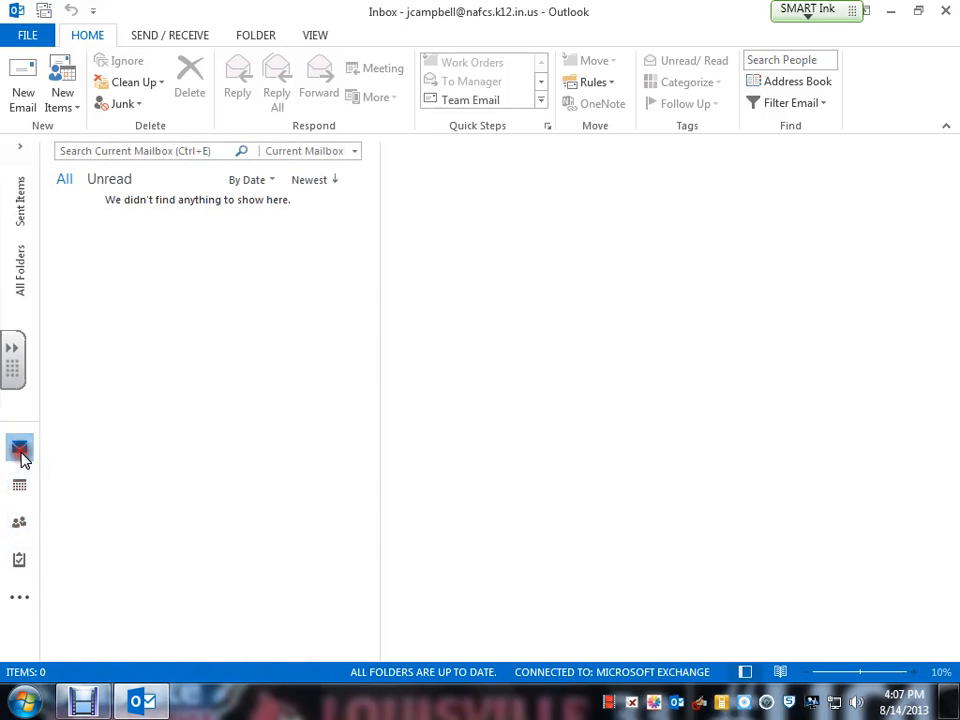
{"action": "left_click", "coordinate": [19, 600]}
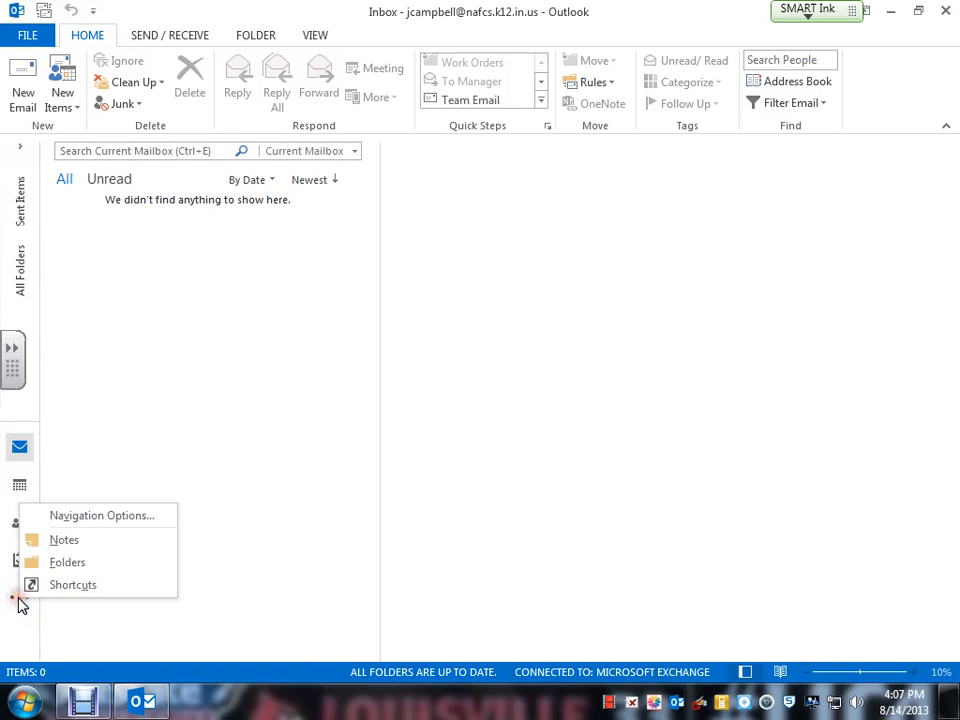
{"action": "left_click", "coordinate": [58, 563]}
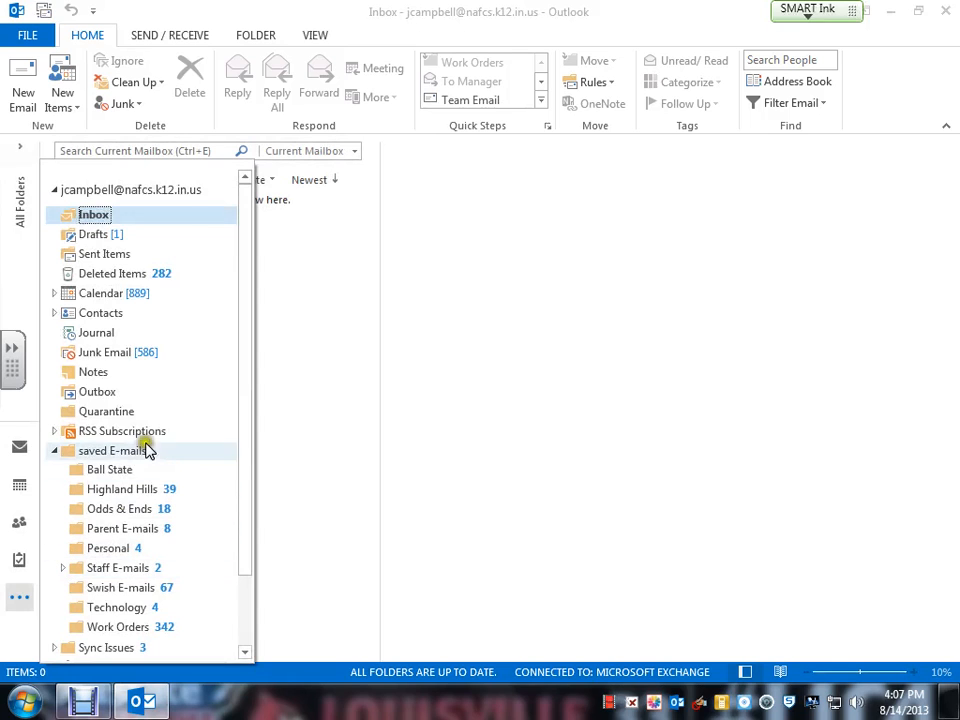
- Open the Public Folders root and bring the full folder list back up
{"action": "left_click_drag", "start_coordinate": [242, 259], "coordinate": [229, 350]}
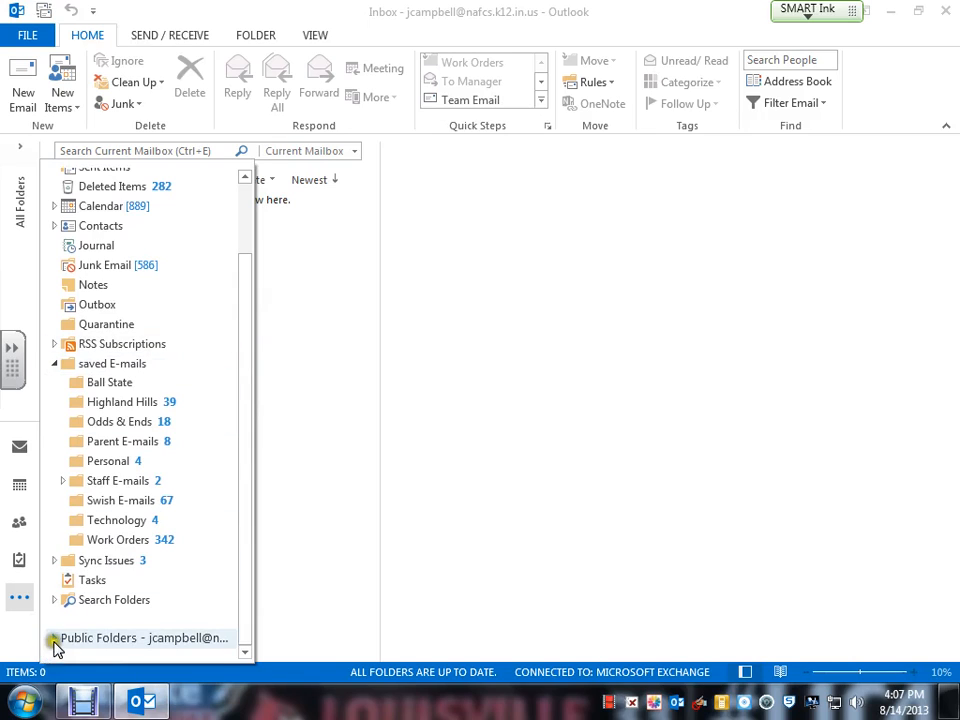
{"action": "left_click", "coordinate": [120, 639]}
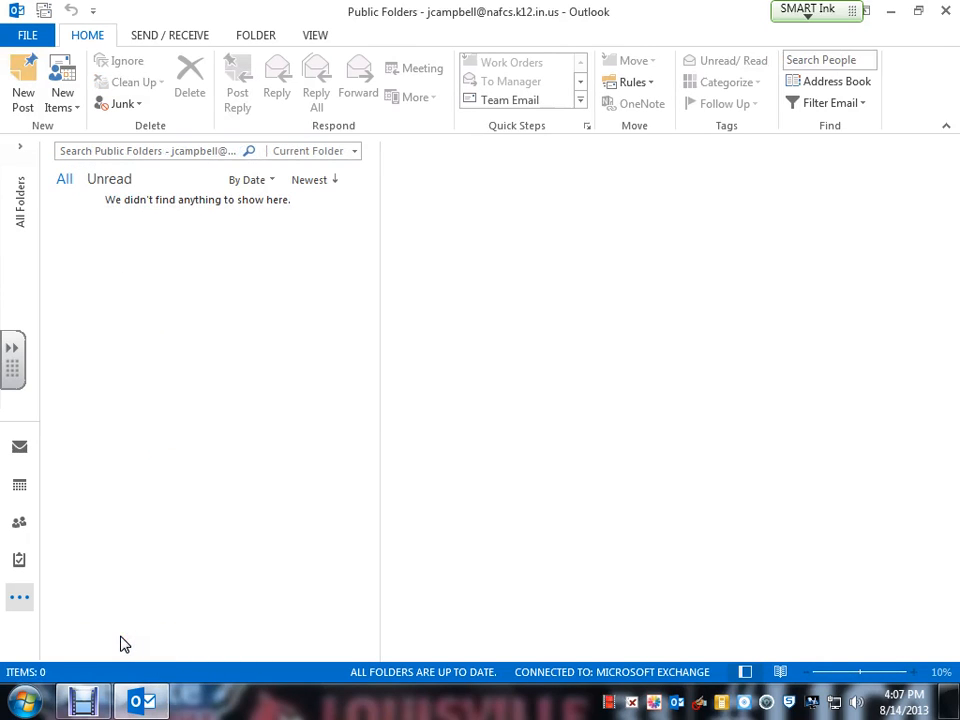
{"action": "left_click", "coordinate": [19, 600]}
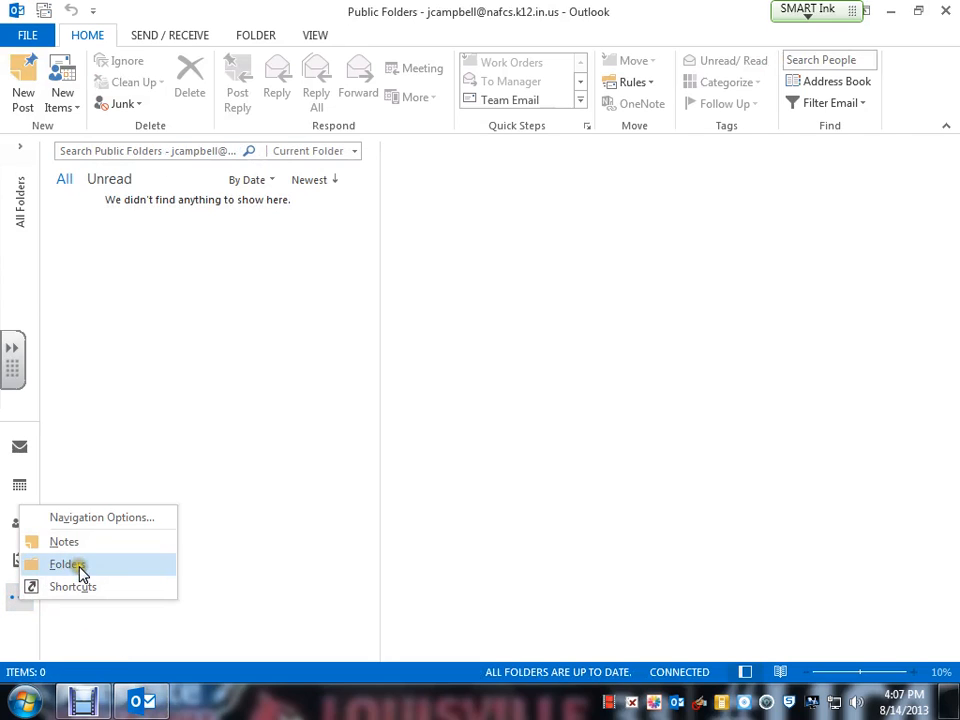
{"action": "left_click", "coordinate": [80, 571]}
{"action": "left_click", "coordinate": [19, 448]}
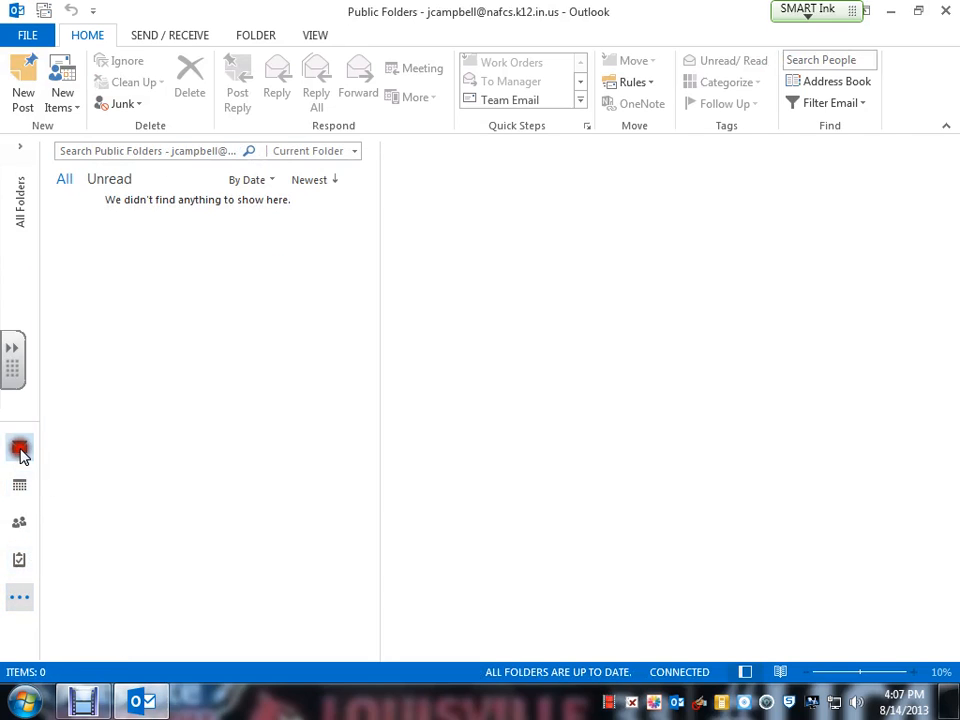
{"action": "left_click", "coordinate": [21, 600]}
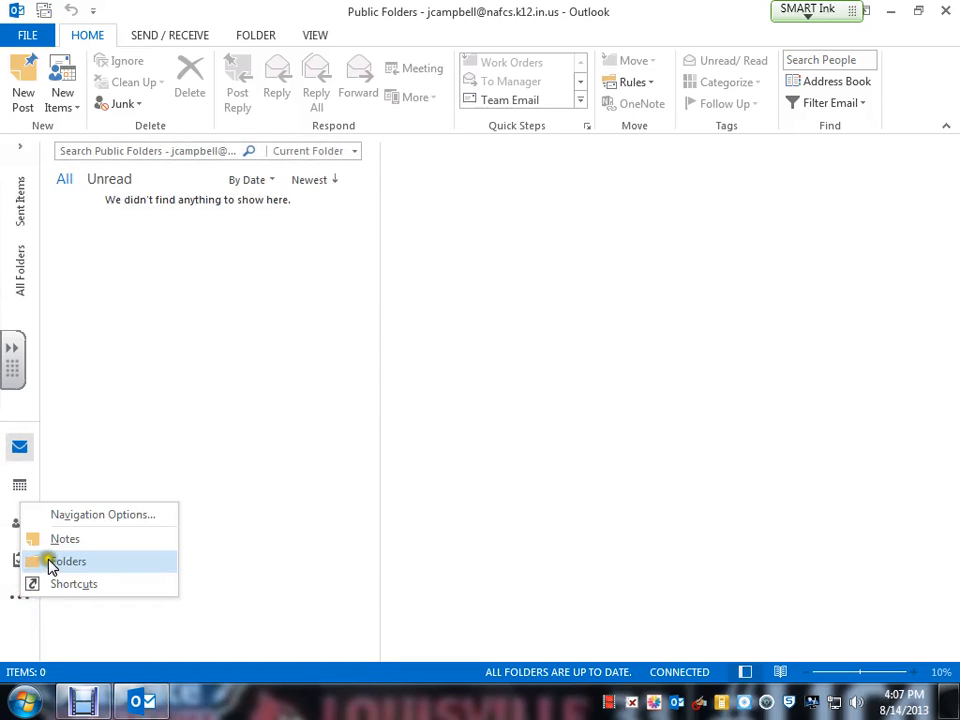
{"action": "left_click", "coordinate": [50, 566]}
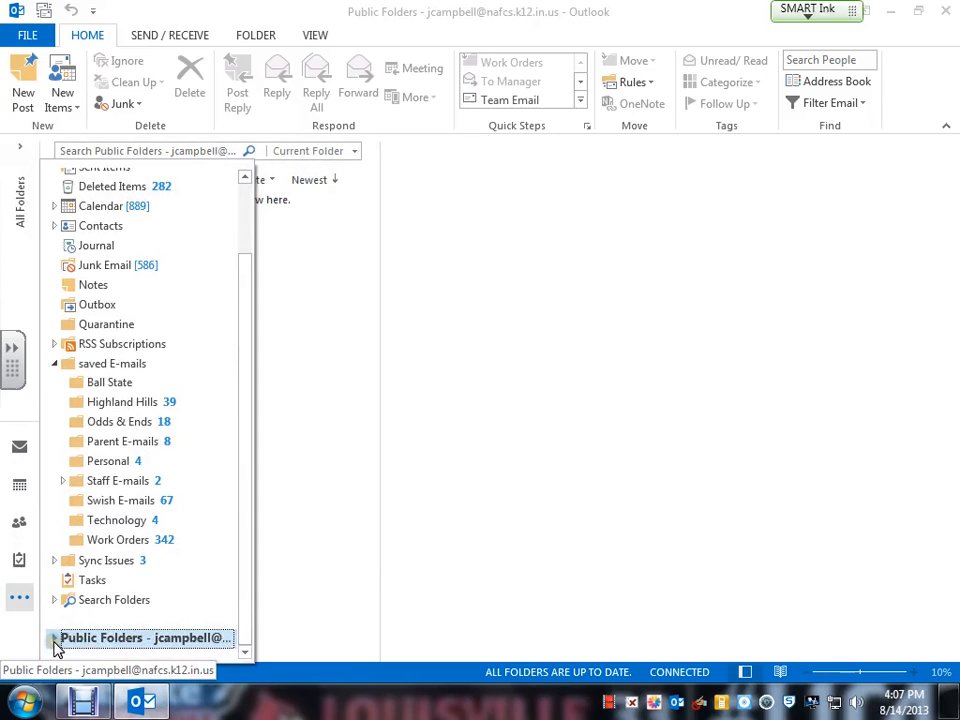
- Expand Public Folders, All Public Folders and Highland Hills Middle School to list the school's shared calendars
{"action": "left_click", "coordinate": [54, 638]}
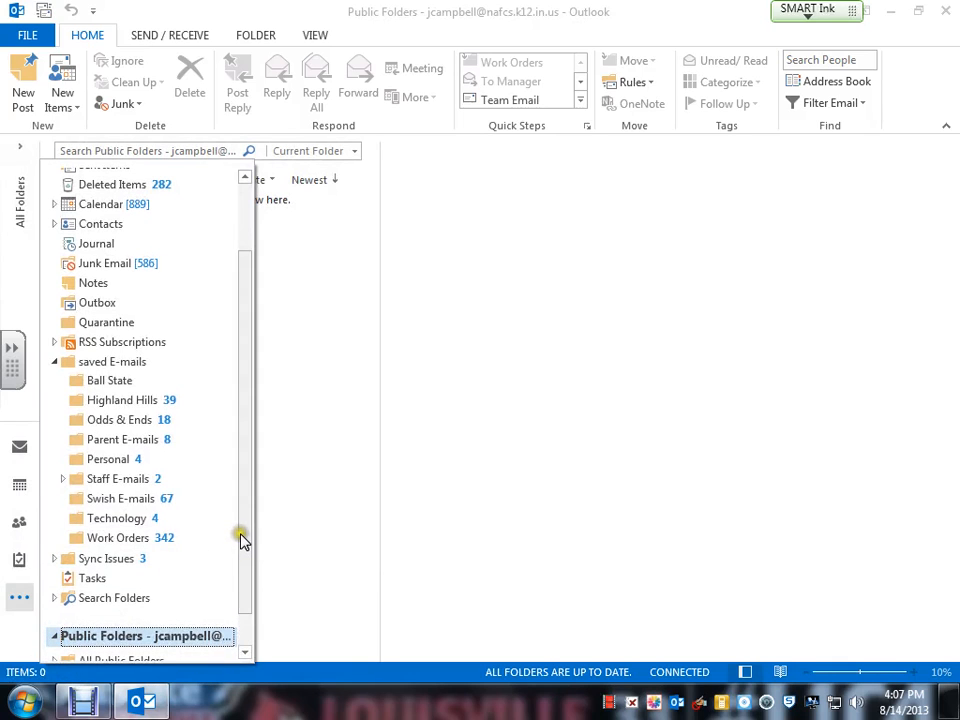
{"action": "left_click_drag", "start_coordinate": [242, 543], "coordinate": [236, 574]}
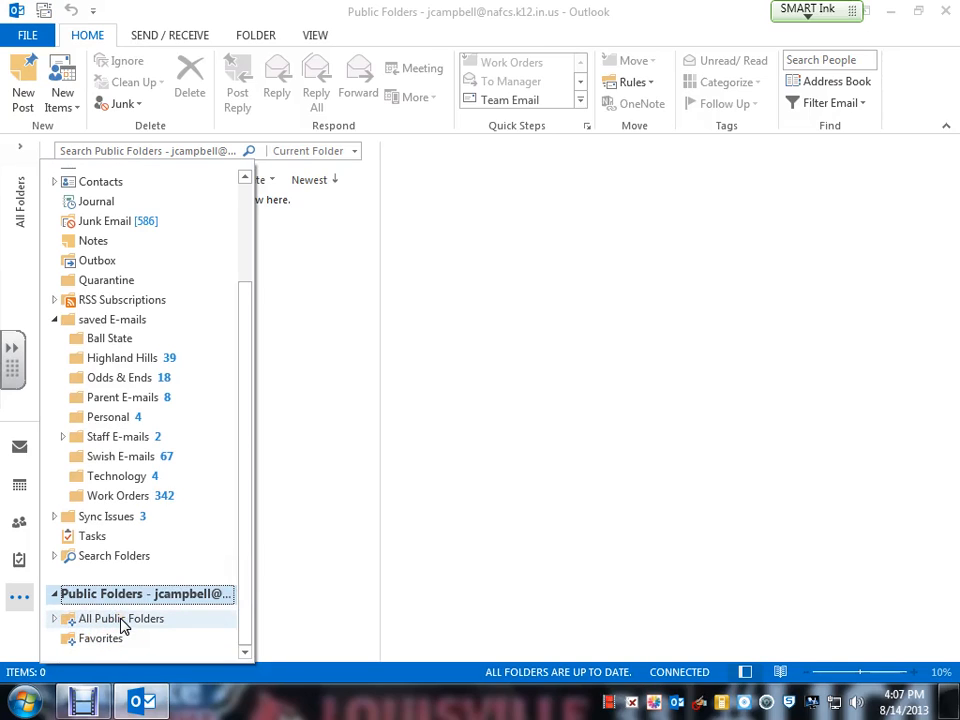
{"action": "left_click", "coordinate": [55, 620]}
{"action": "left_click_drag", "start_coordinate": [246, 542], "coordinate": [239, 581]}
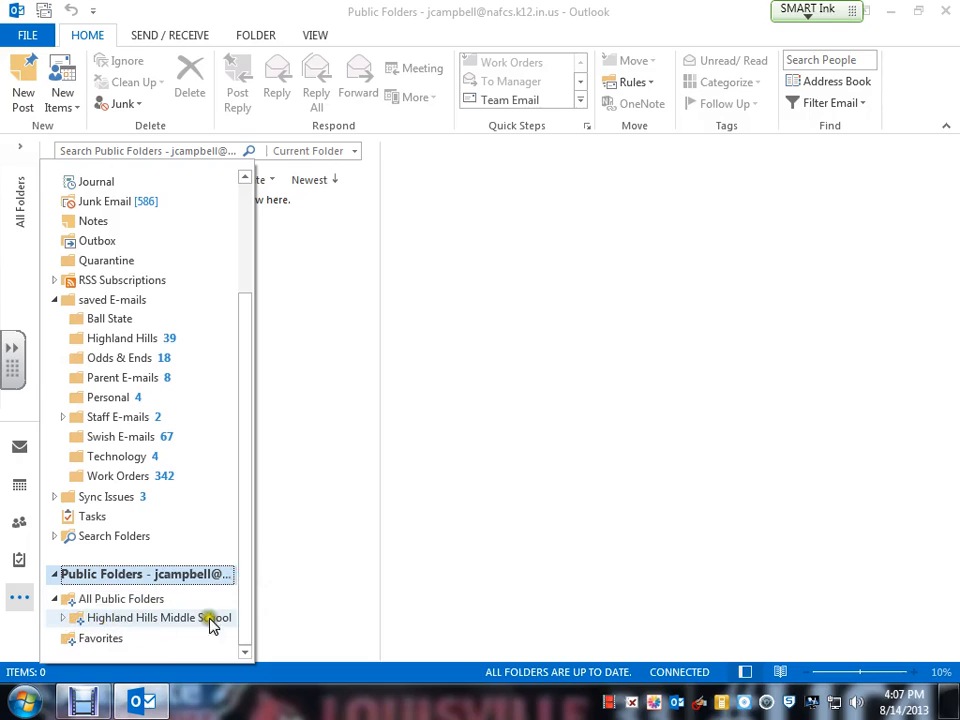
{"action": "left_click", "coordinate": [137, 618]}
{"action": "left_click", "coordinate": [64, 619]}
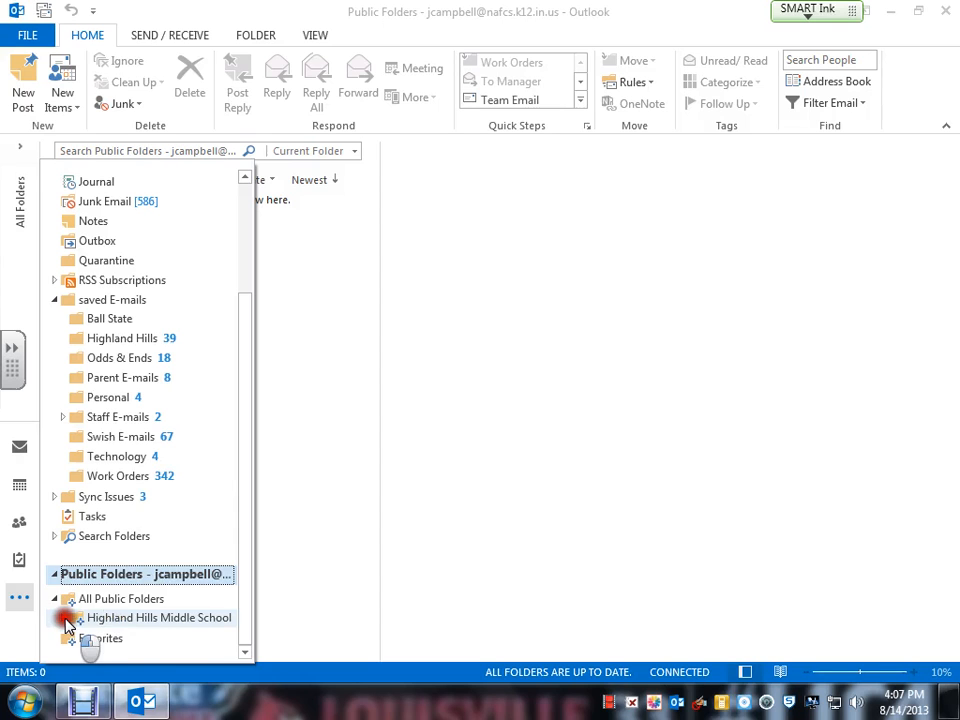
{"action": "left_click_drag", "start_coordinate": [249, 476], "coordinate": [242, 612]}
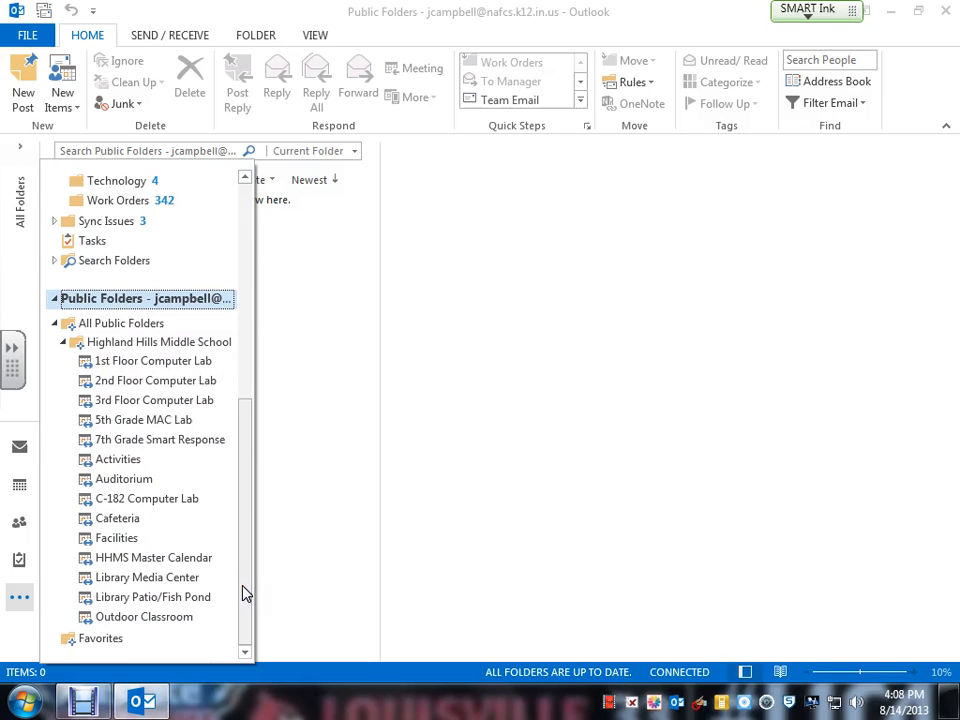
- Review the shared calendars under Highland Hills Middle School, from the computer labs to the Outdoor Classroom
{"action": "left_click", "coordinate": [155, 385]}
{"action": "left_click", "coordinate": [150, 399]}
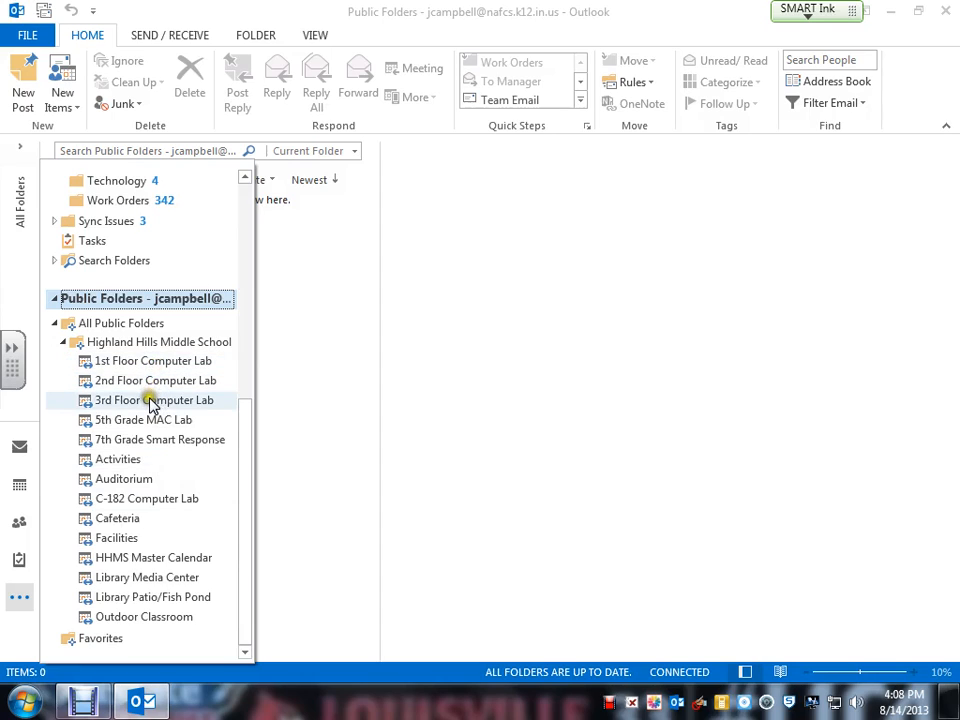
{"action": "left_click", "coordinate": [141, 419]}
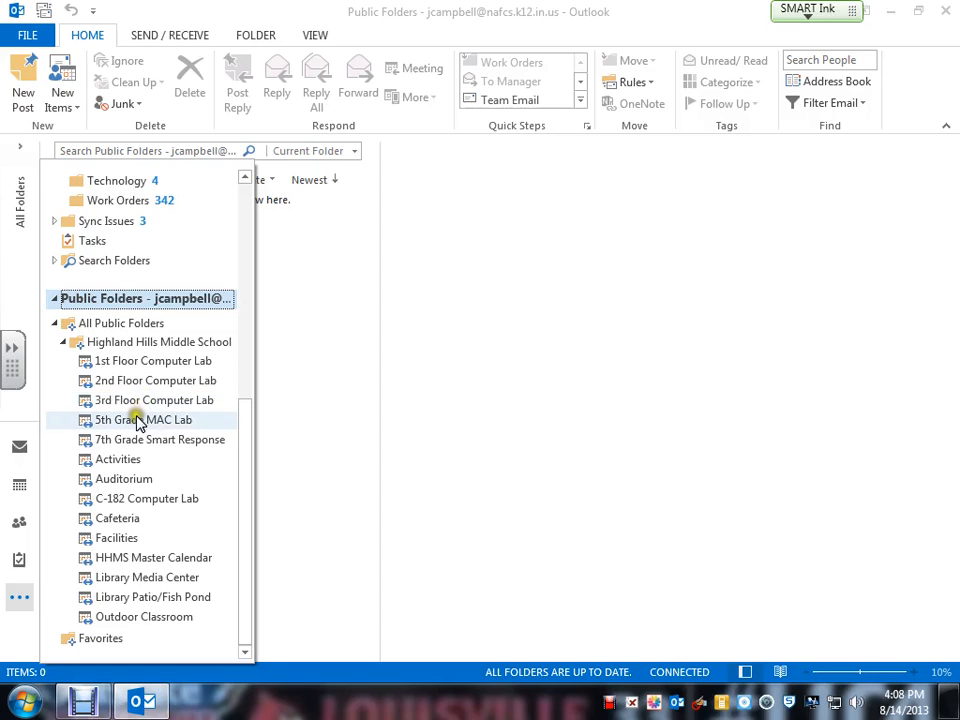
{"action": "left_click", "coordinate": [133, 440]}
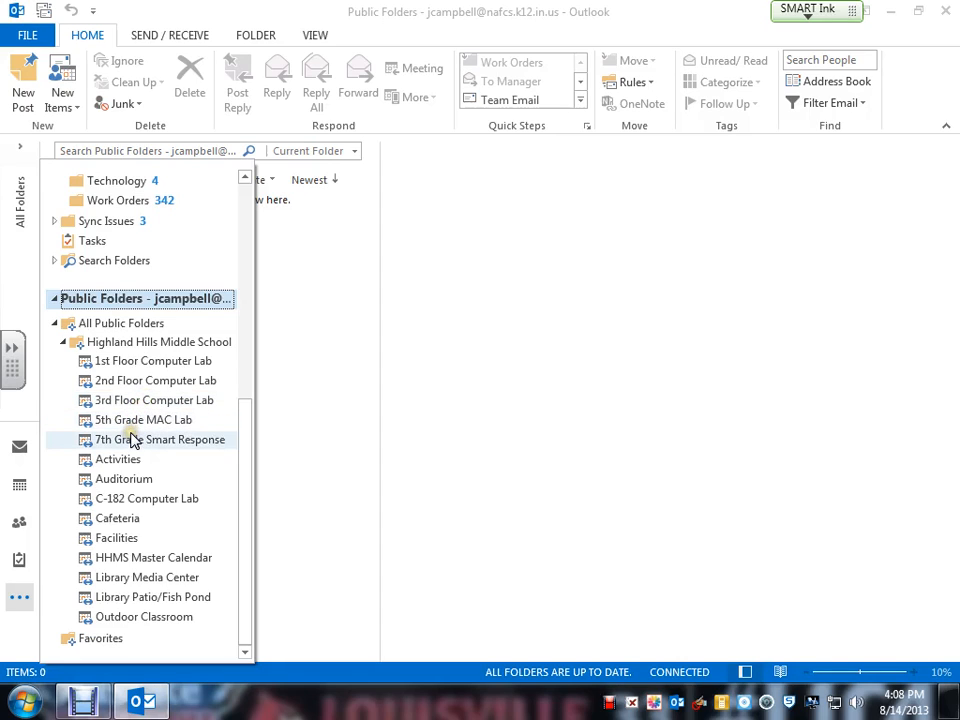
{"action": "left_click", "coordinate": [131, 457]}
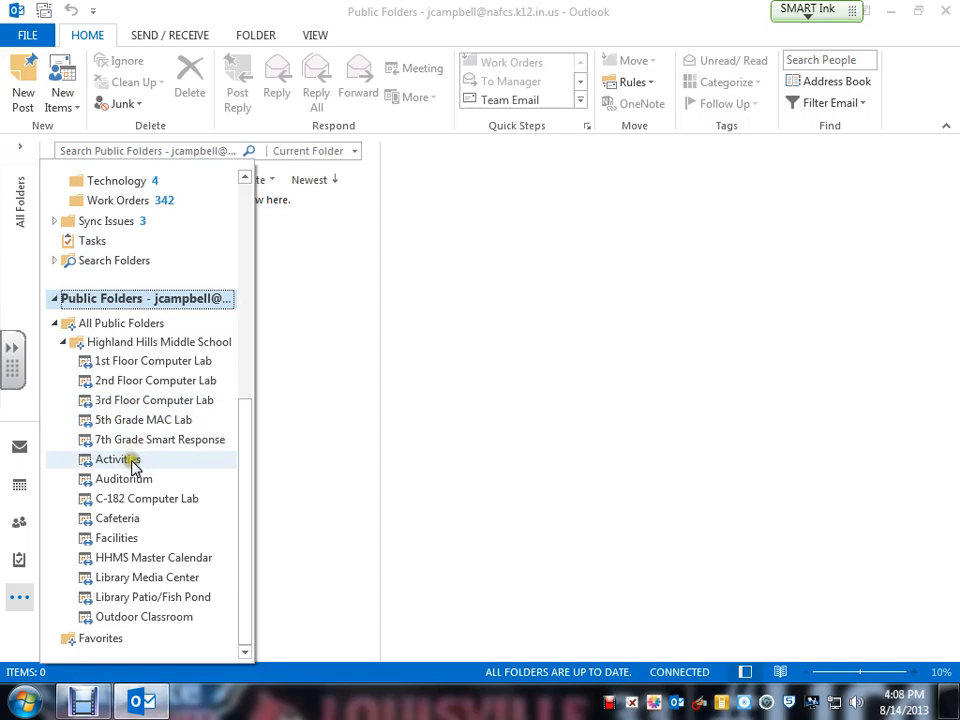
{"action": "left_click", "coordinate": [133, 479]}
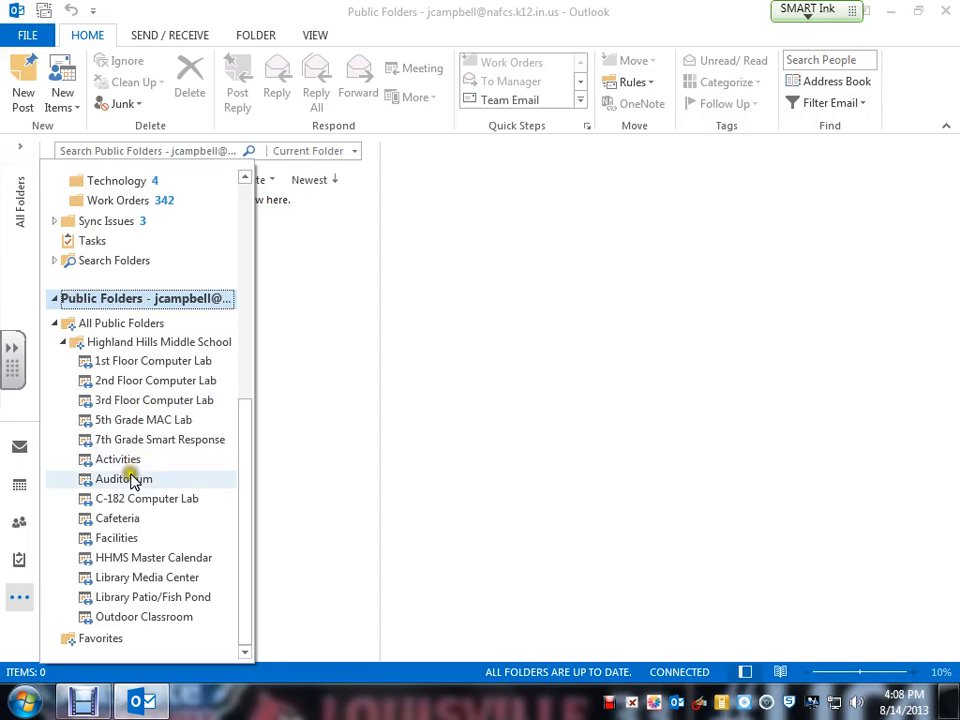
{"action": "left_click", "coordinate": [140, 500]}
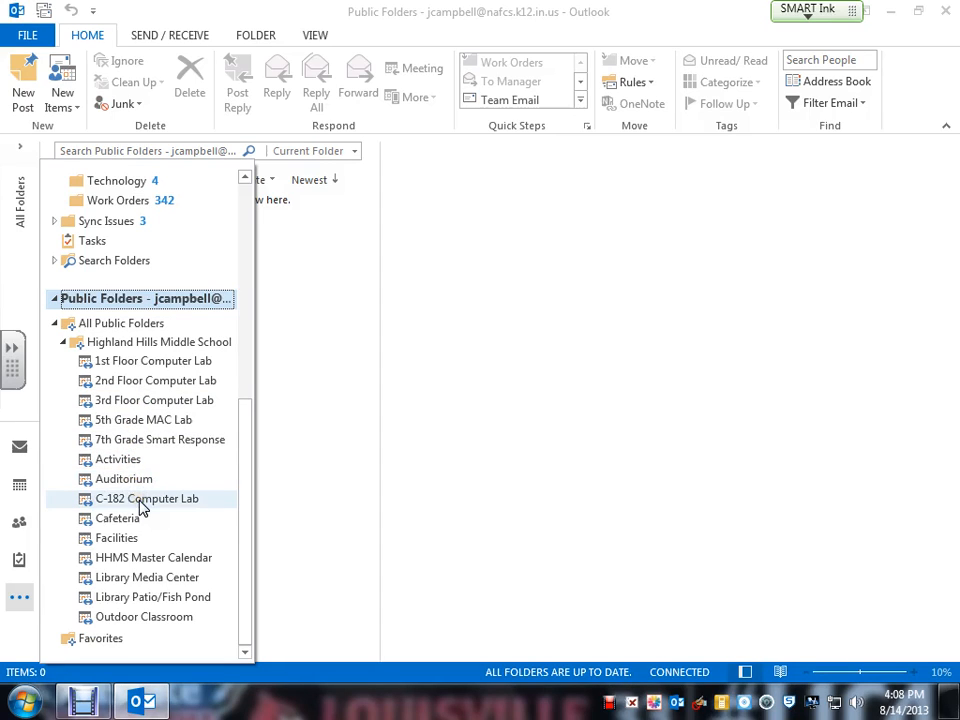
{"action": "left_click", "coordinate": [141, 520]}
{"action": "left_click", "coordinate": [143, 536]}
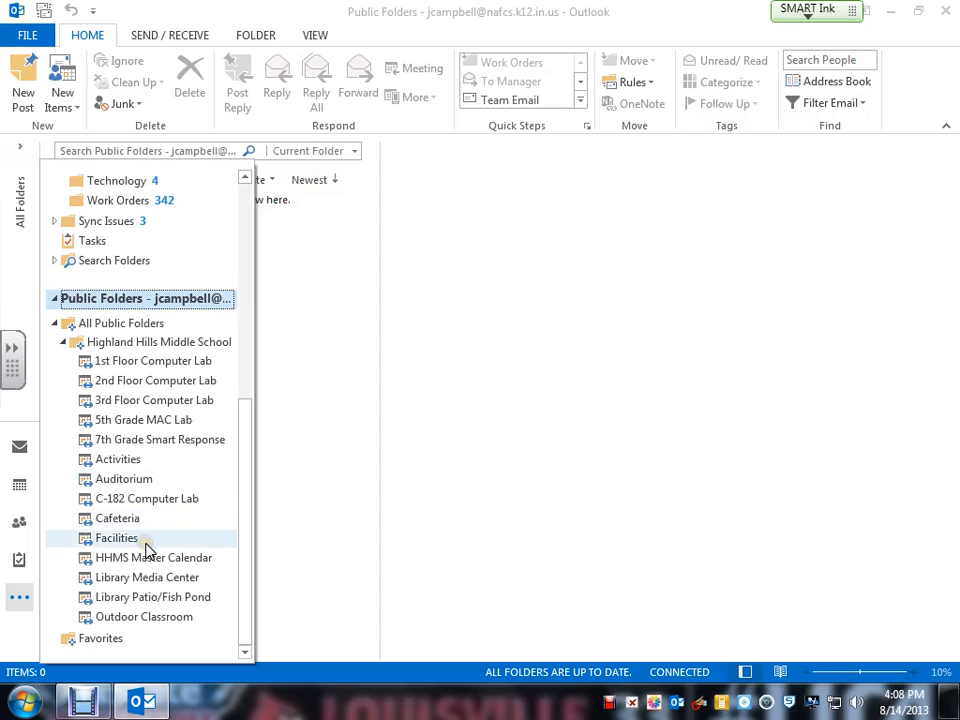
{"action": "left_click", "coordinate": [116, 557]}
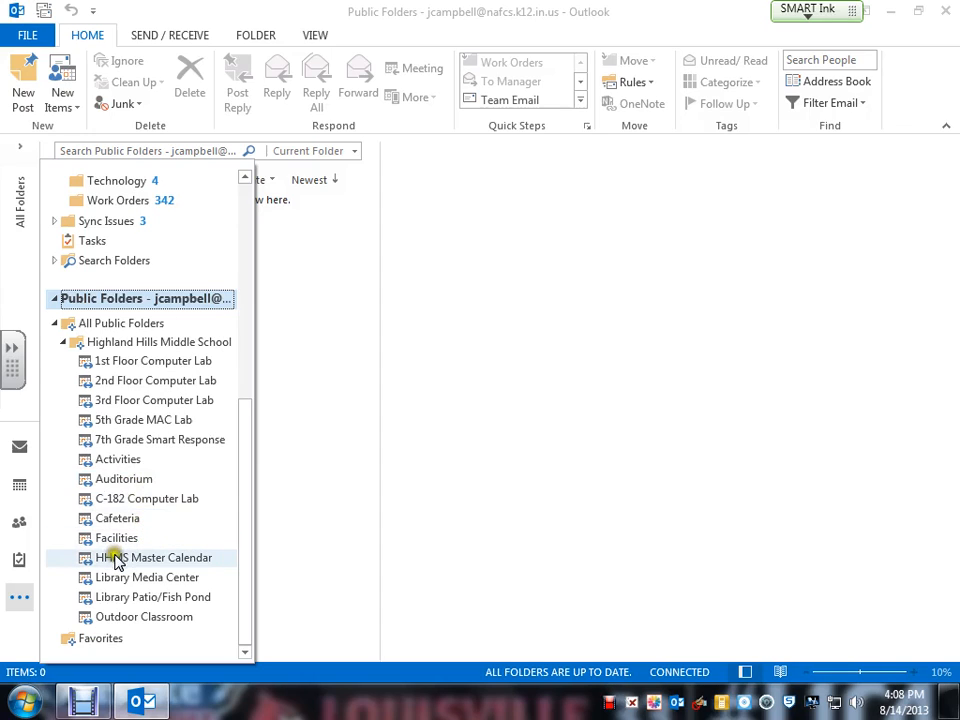
{"action": "left_click", "coordinate": [128, 577]}
{"action": "left_click", "coordinate": [144, 598]}
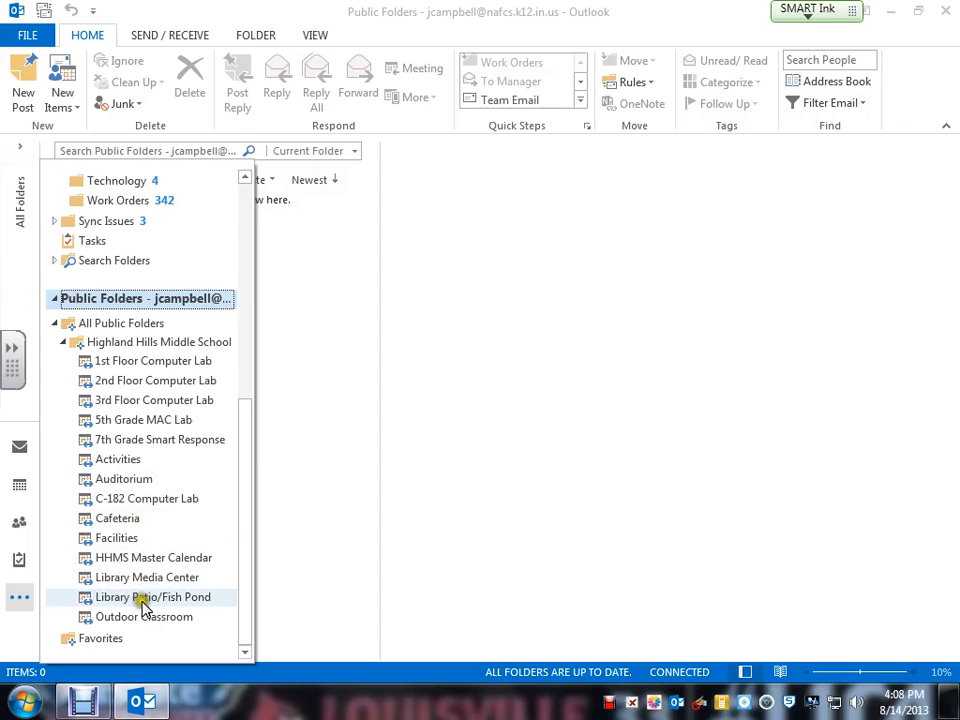
{"action": "left_click", "coordinate": [153, 618]}
{"action": "left_click", "coordinate": [143, 598]}
{"action": "left_click", "coordinate": [75, 421]}
{"action": "left_click", "coordinate": [145, 401]}
{"action": "left_click", "coordinate": [108, 362]}
{"action": "left_click", "coordinate": [96, 383]}
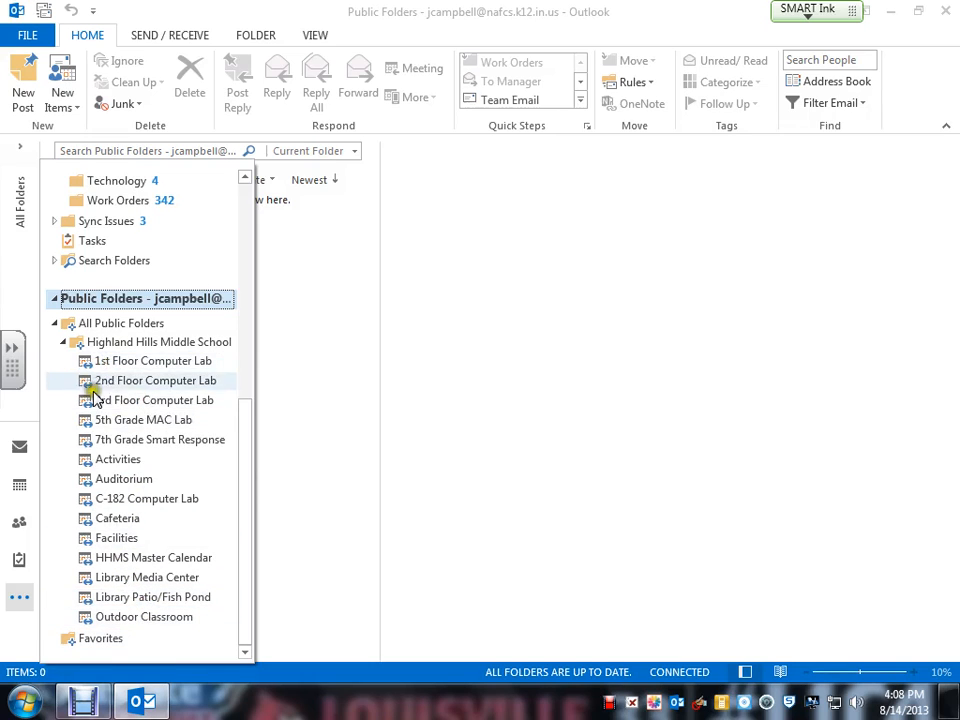
{"action": "left_click", "coordinate": [127, 364]}
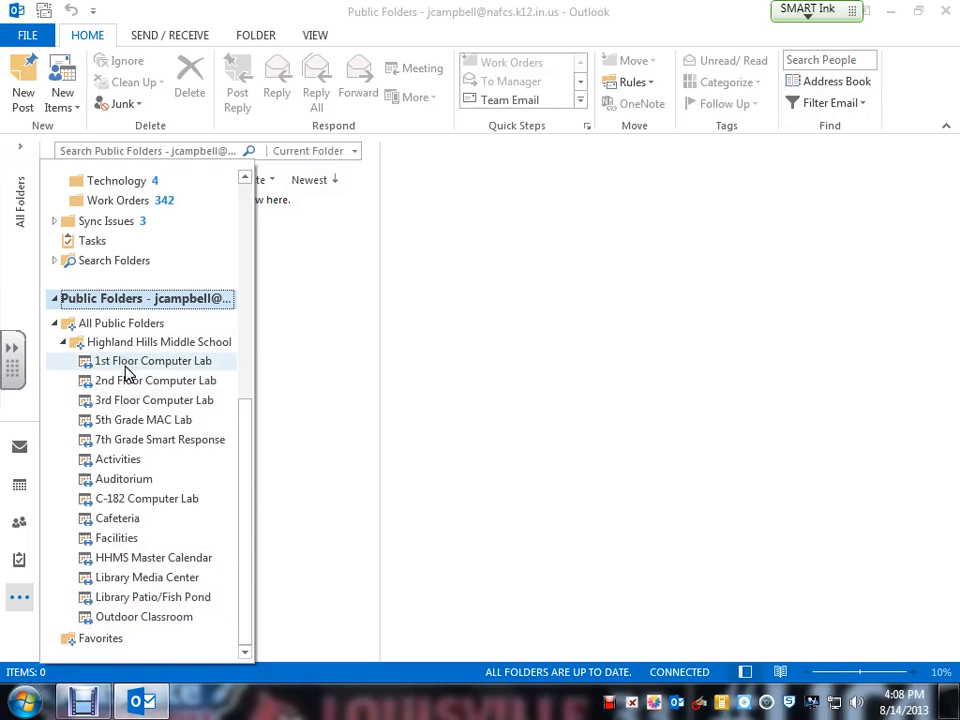
{"action": "left_click", "coordinate": [125, 365]}
{"action": "left_click", "coordinate": [122, 380]}
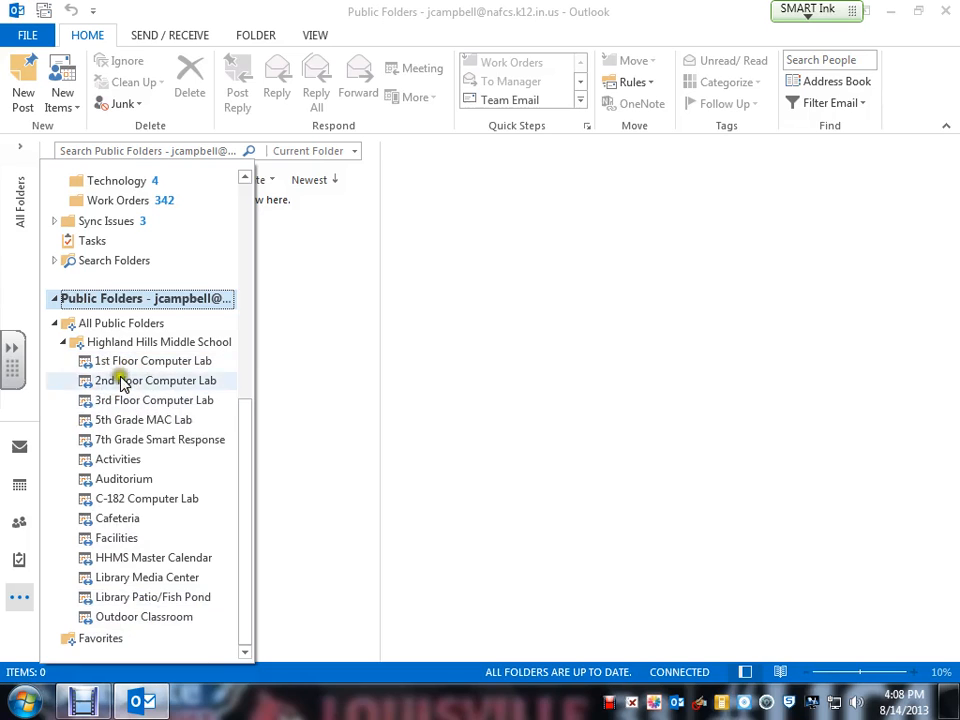
{"action": "left_click", "coordinate": [76, 364]}
- Open the 1st Floor Computer Lab calendar and show it in Month view
{"action": "left_click", "coordinate": [163, 364]}
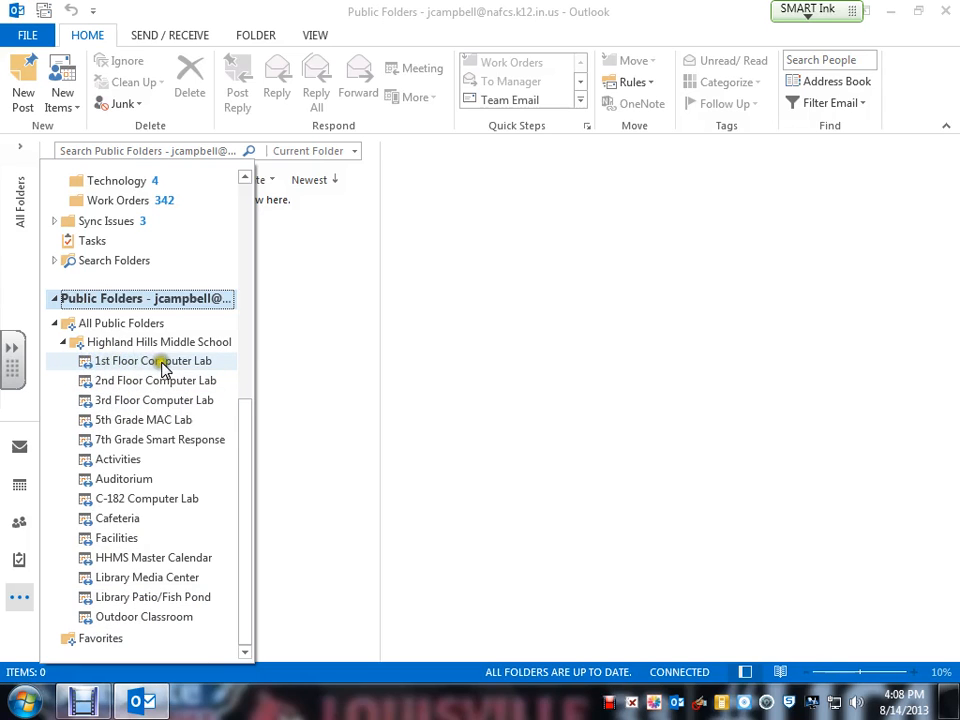
{"action": "left_click", "coordinate": [163, 368]}
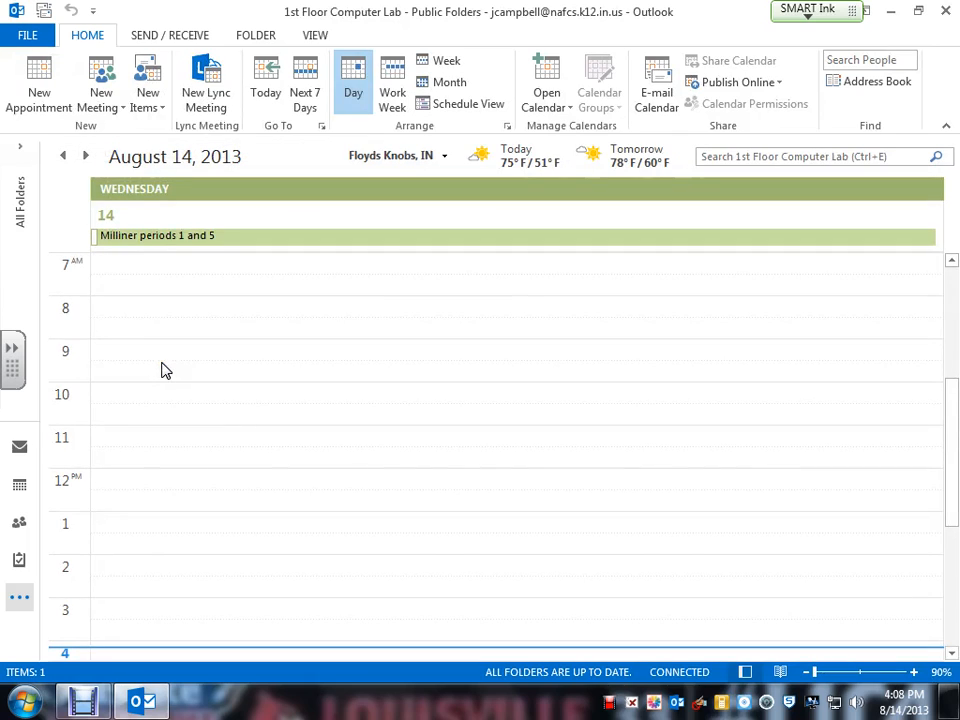
{"action": "mouse_move", "coordinate": [325, 232]}
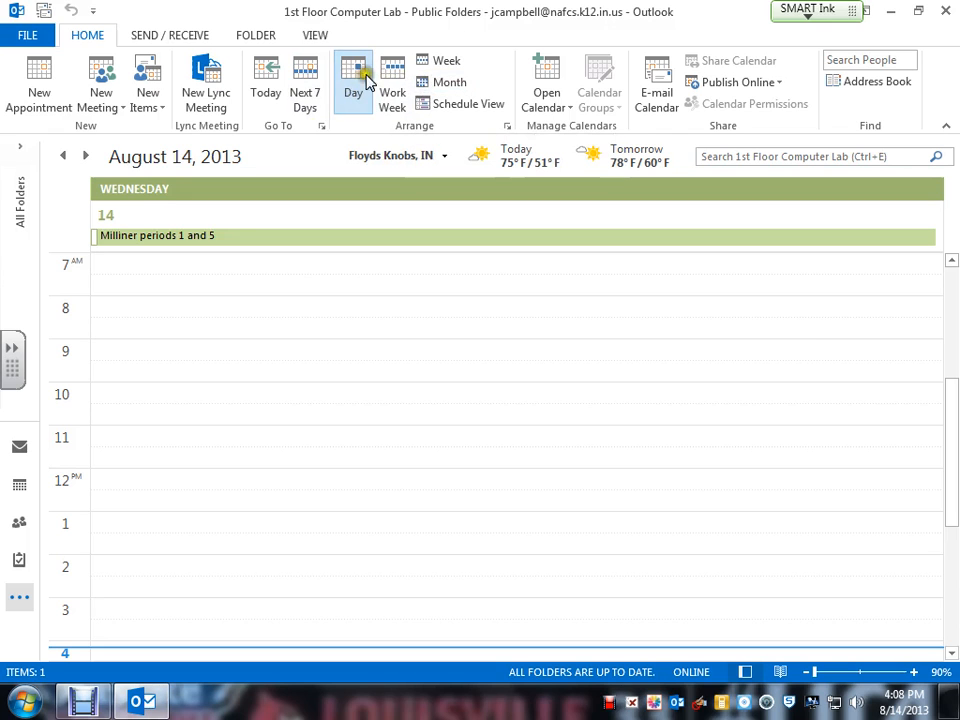
{"action": "left_click", "coordinate": [428, 86]}
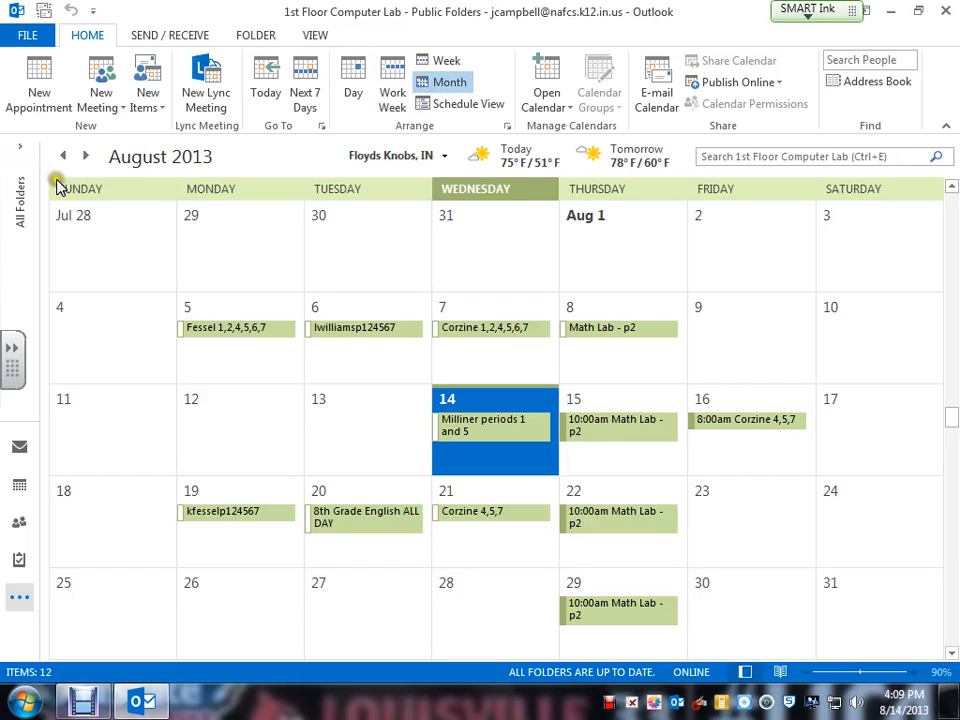
{"action": "left_click", "coordinate": [85, 158]}
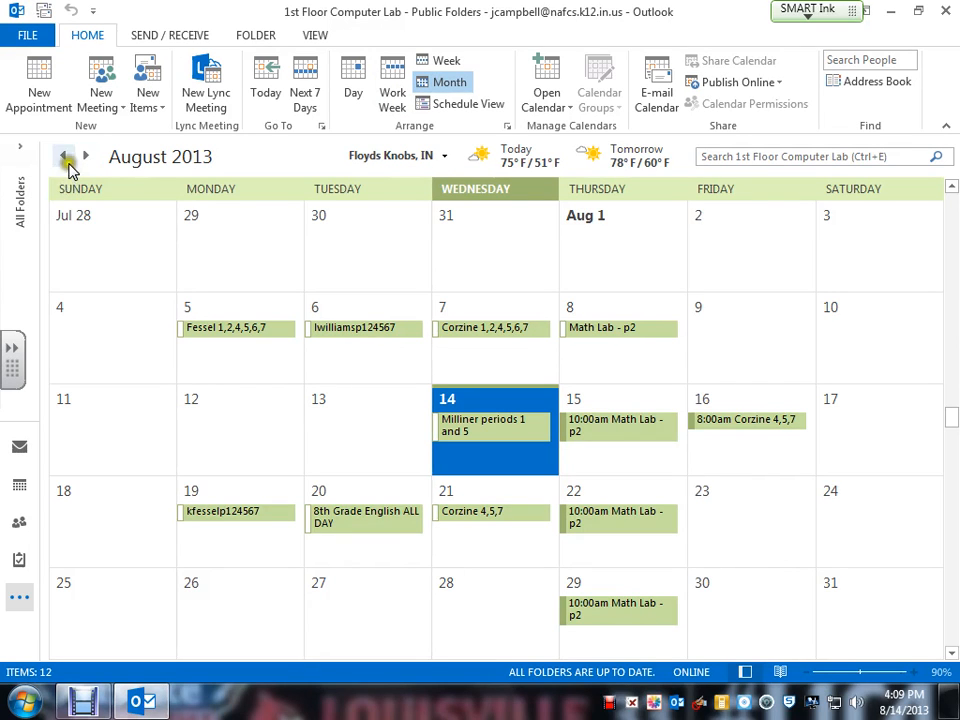
- Check the September 2013 bookings, return to August, and view August 12 by week and by day before going back to Month view
{"action": "left_click", "coordinate": [86, 160]}
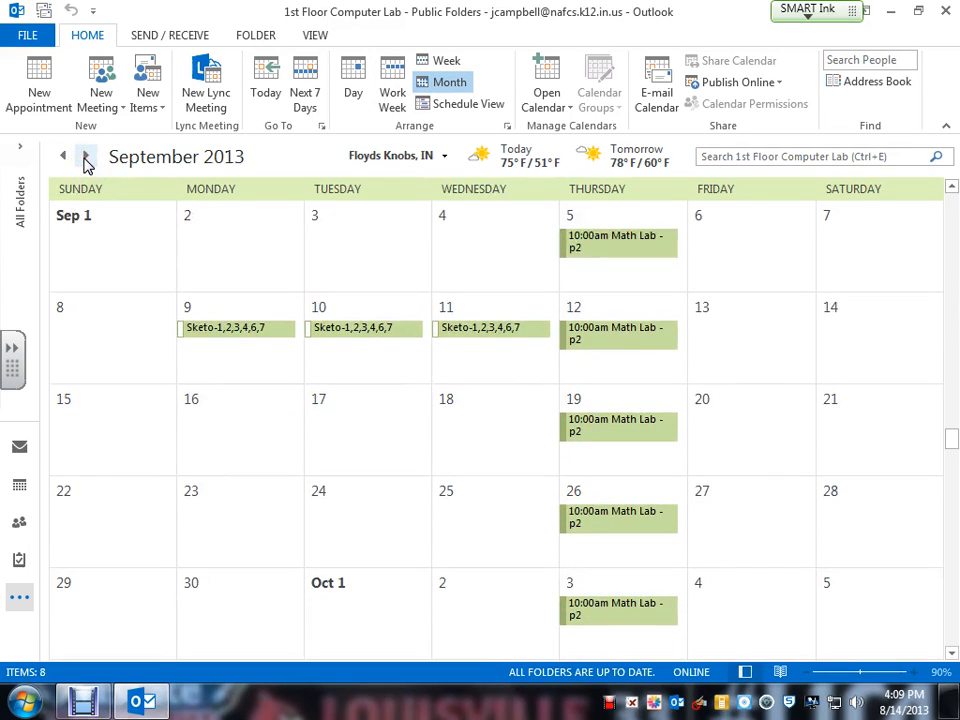
{"action": "left_click", "coordinate": [63, 156]}
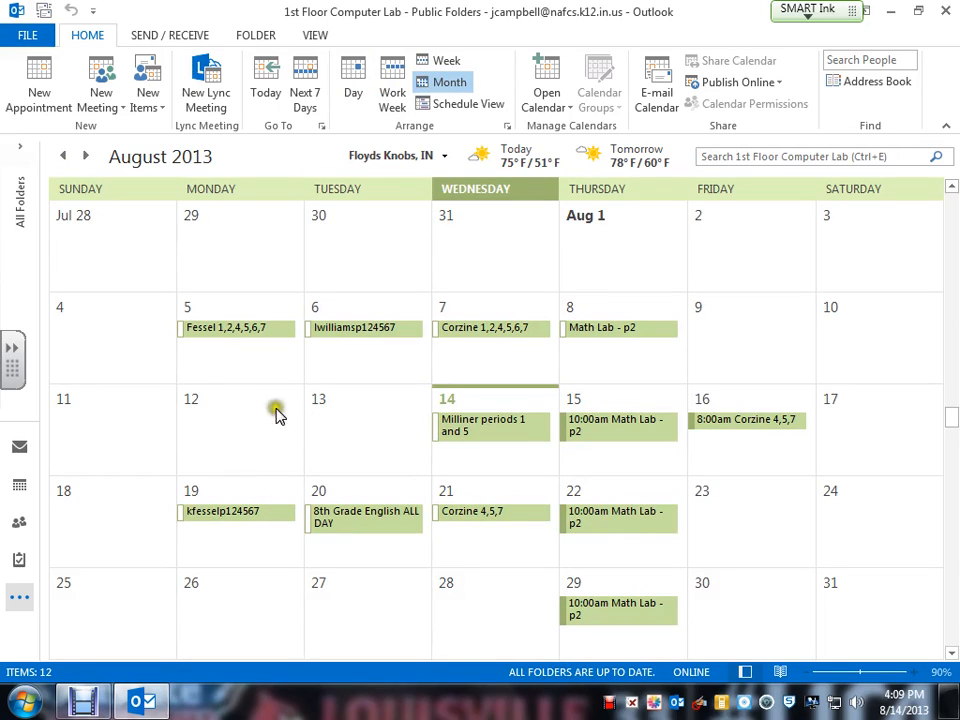
{"action": "left_click", "coordinate": [200, 438]}
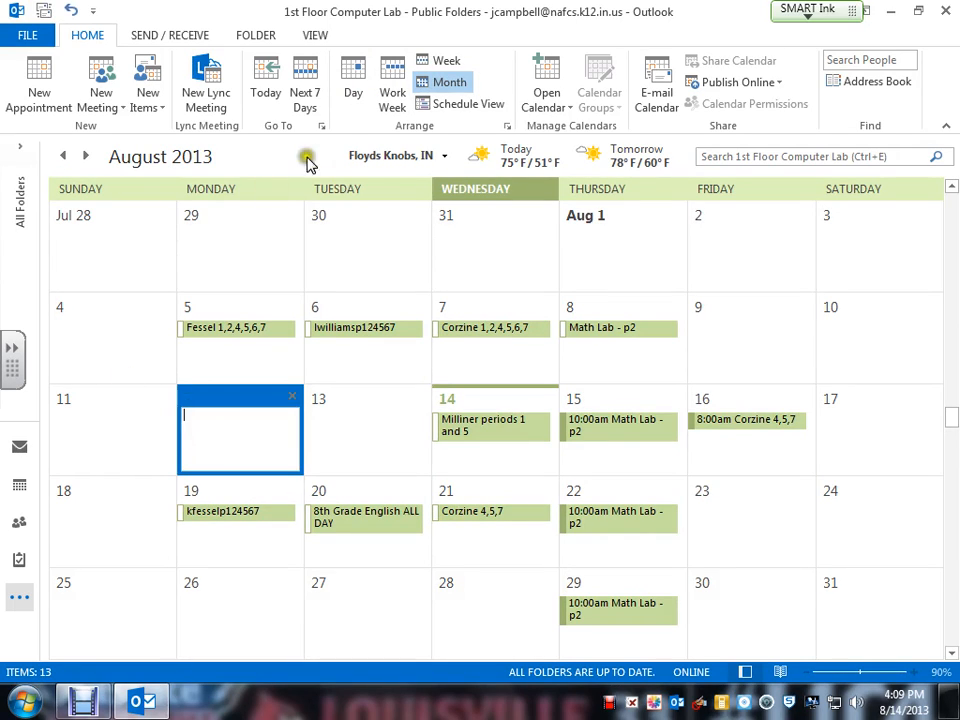
{"action": "left_click", "coordinate": [428, 63]}
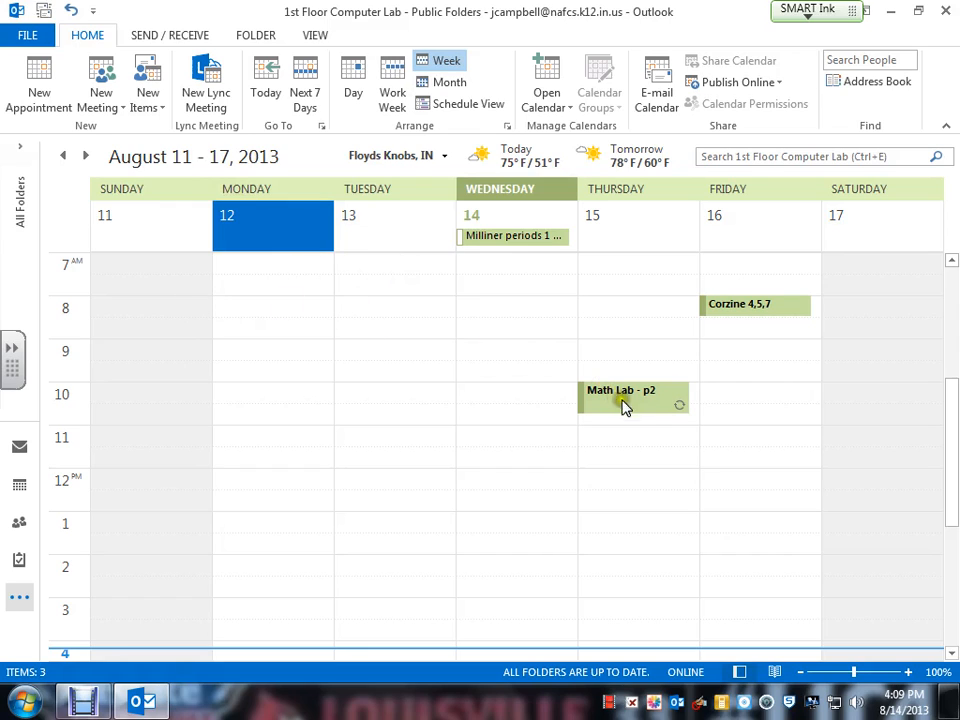
{"action": "left_click", "coordinate": [357, 89]}
{"action": "left_click", "coordinate": [352, 82]}
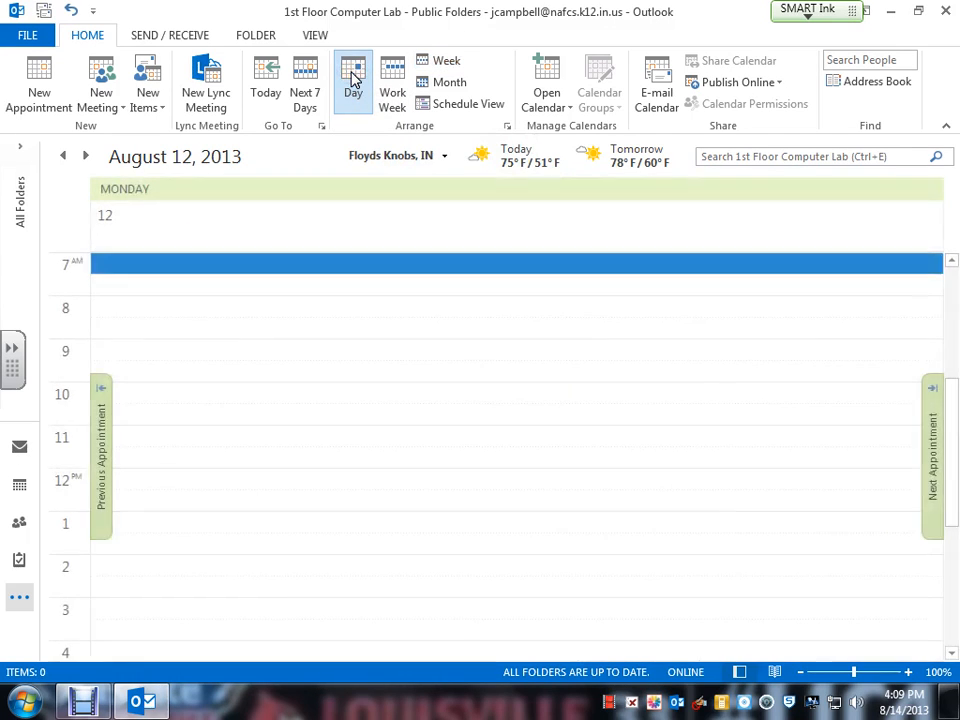
{"action": "left_click", "coordinate": [440, 84]}
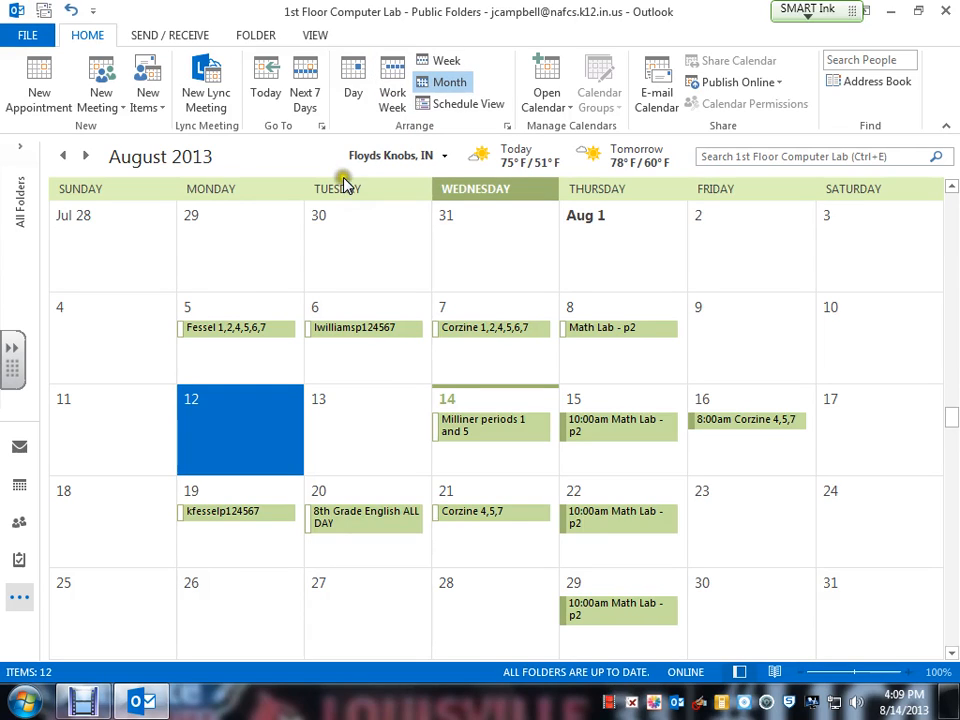
- Start a new appointment in the lab calendar with the teacher's surname as subject and the phone extension as location
{"action": "left_click", "coordinate": [38, 80]}
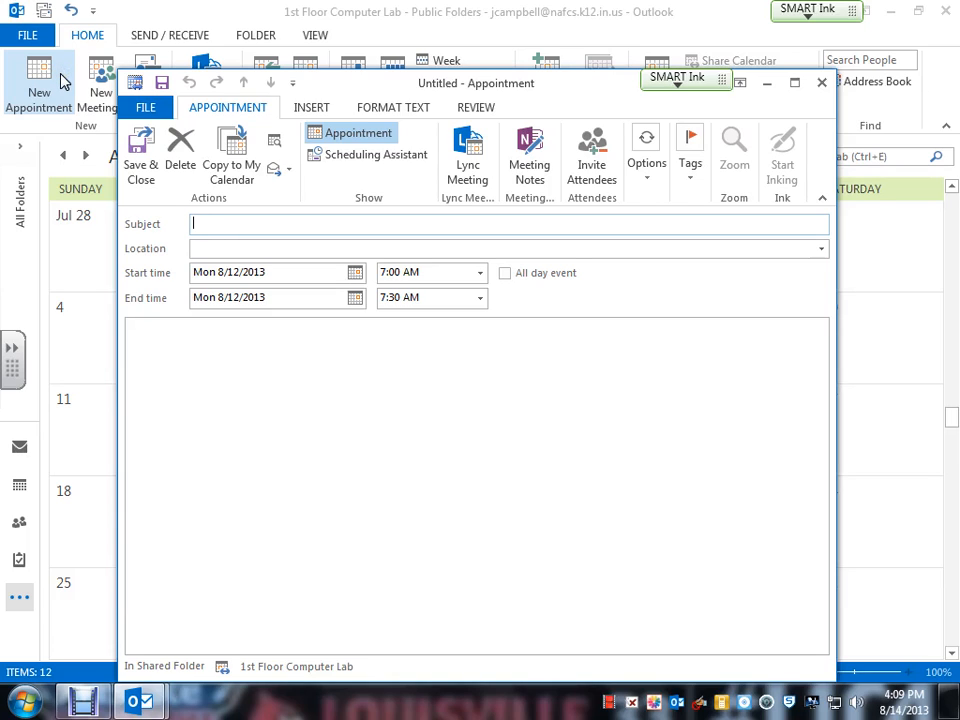
{"action": "type", "text": "Campbell"}
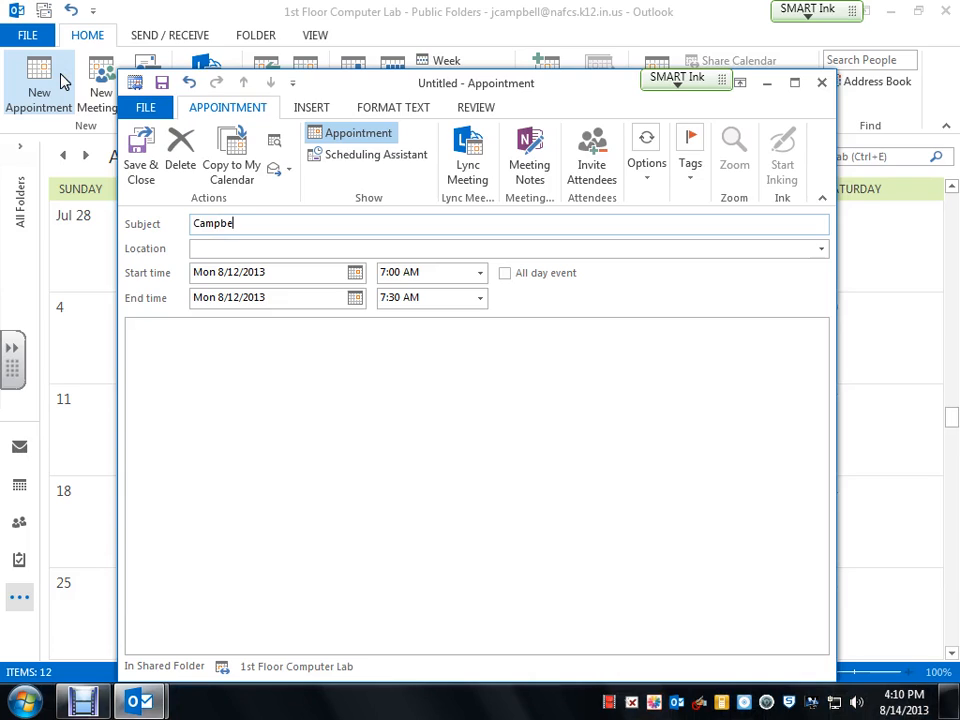
{"action": "key", "text": "Tab"}
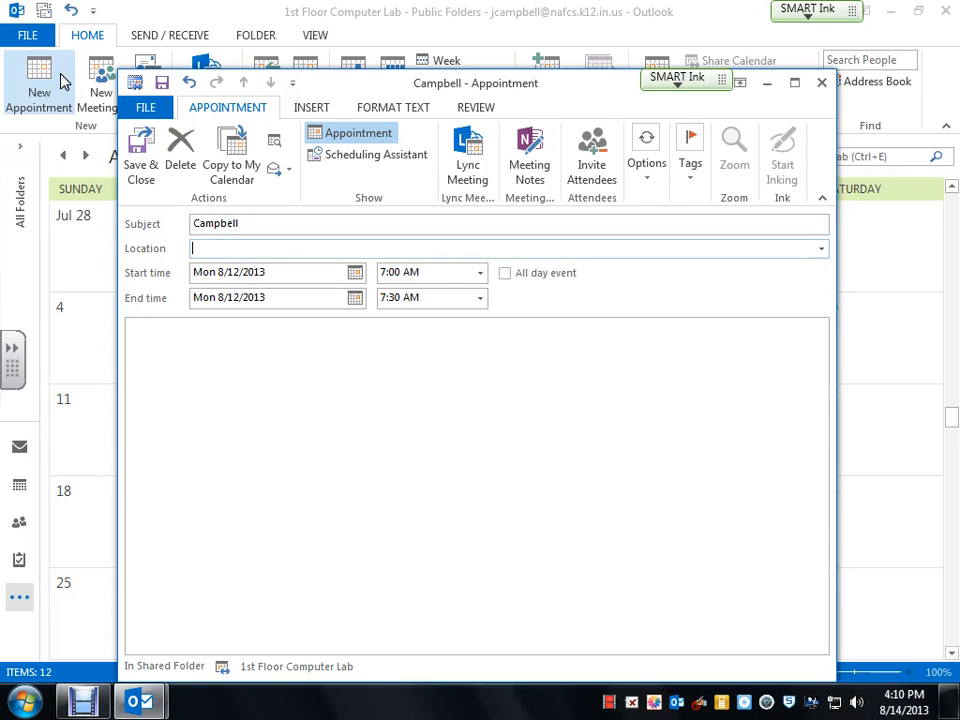
{"action": "type", "text": "Ext. 3198"}
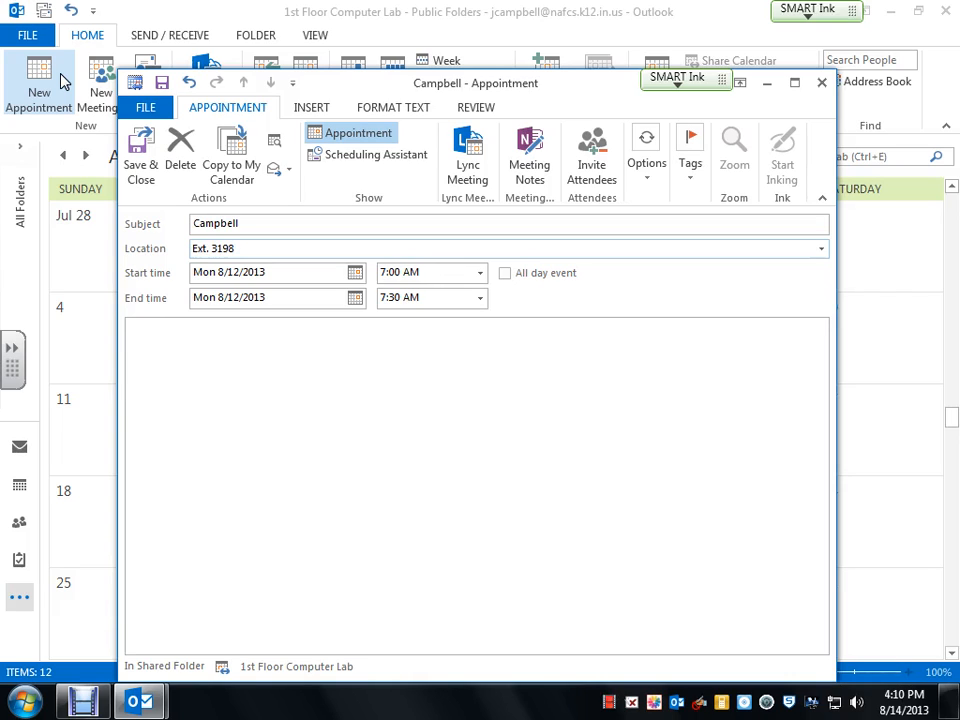
- Try an end date of Wed 8/14/2013 for the appointment and set it back to Mon 8/12/2013
{"action": "left_click", "coordinate": [355, 274]}
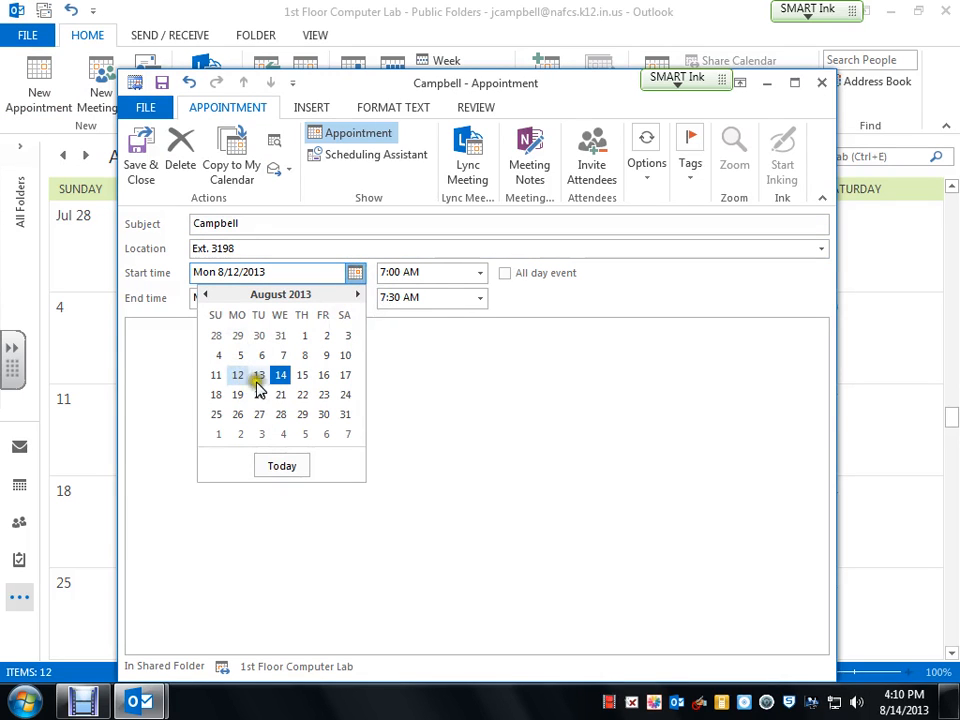
{"action": "left_click", "coordinate": [392, 369]}
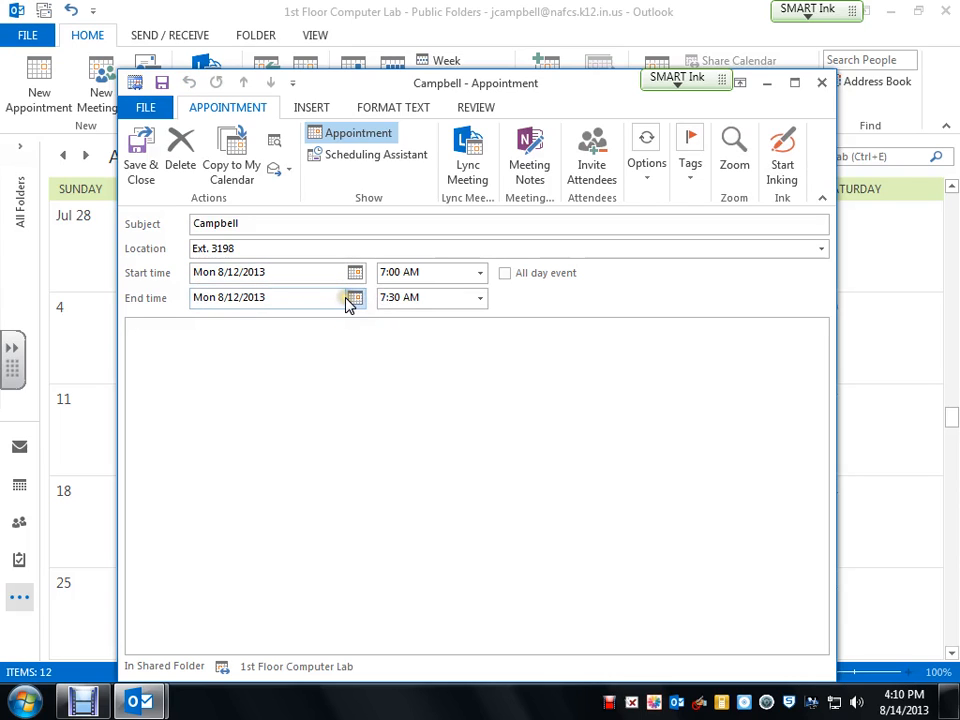
{"action": "left_click", "coordinate": [356, 299]}
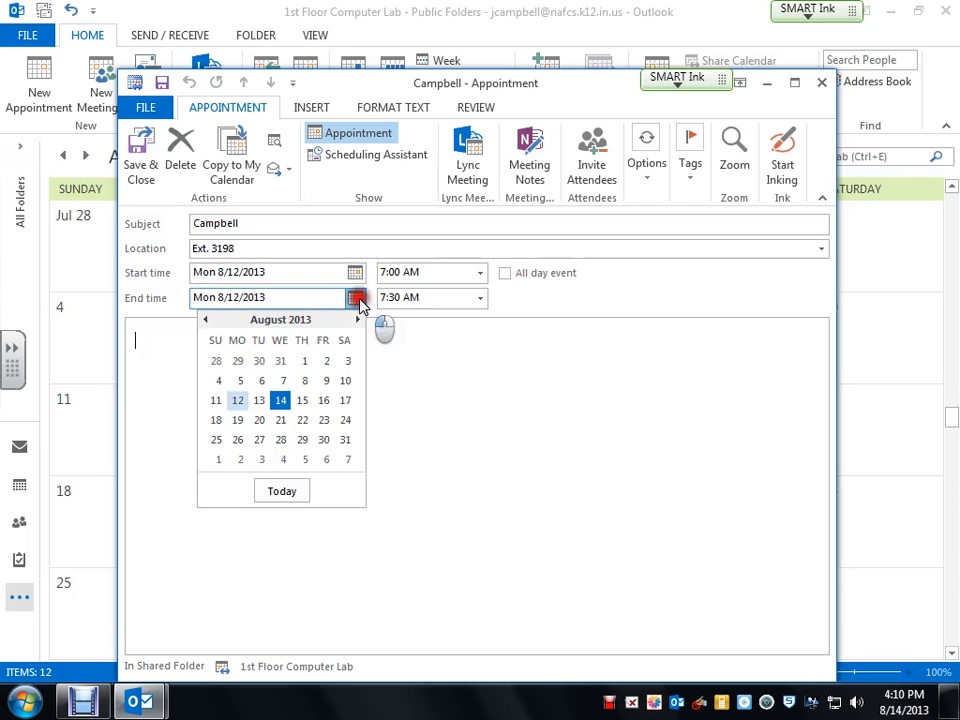
{"action": "left_click", "coordinate": [280, 401]}
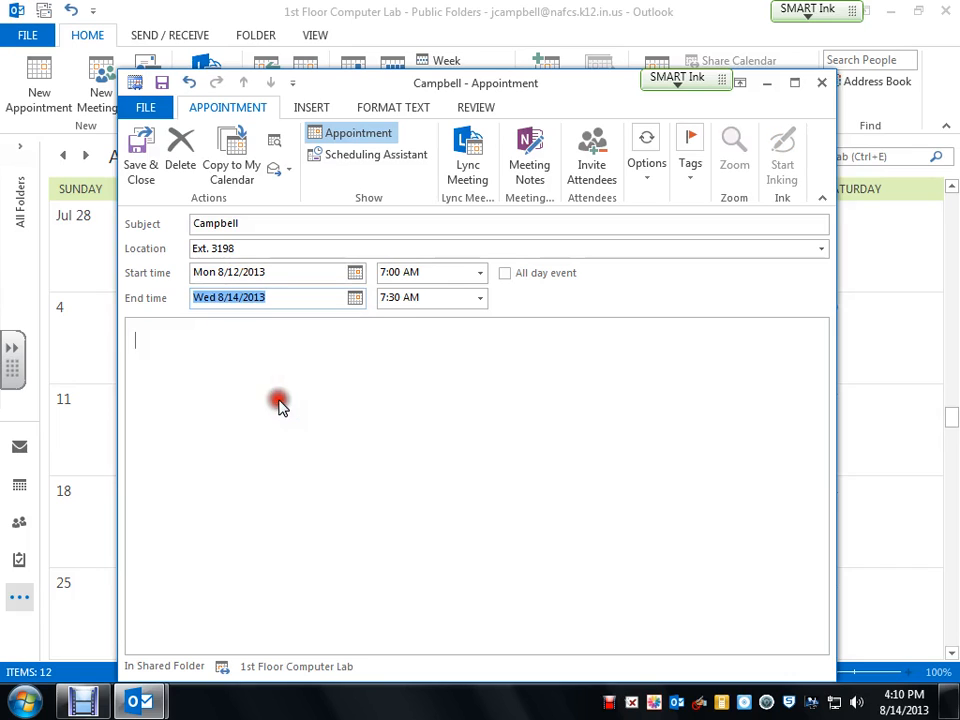
{"action": "left_click", "coordinate": [356, 297]}
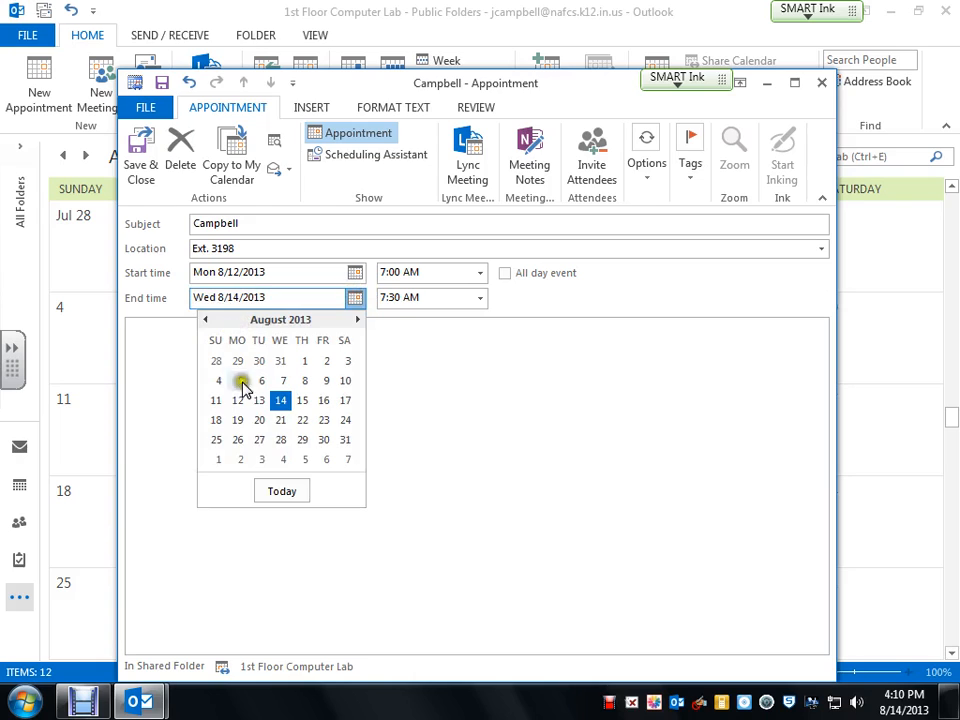
{"action": "left_click", "coordinate": [238, 401]}
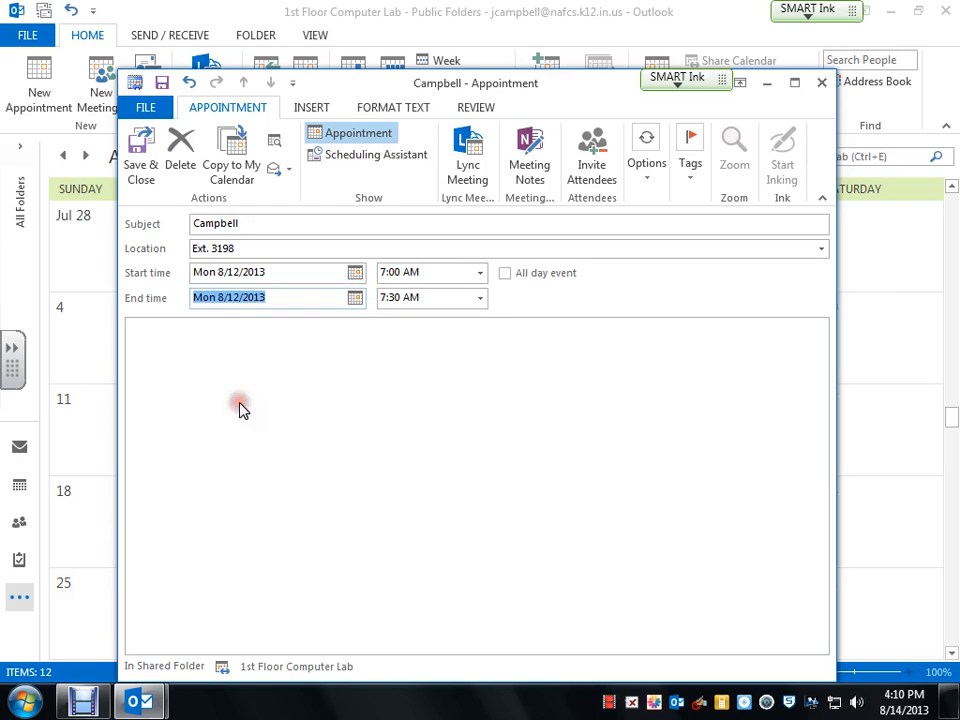
- Set the appointment's start time to 9:00 AM and its end time to 10:30 AM
{"action": "left_click", "coordinate": [480, 273]}
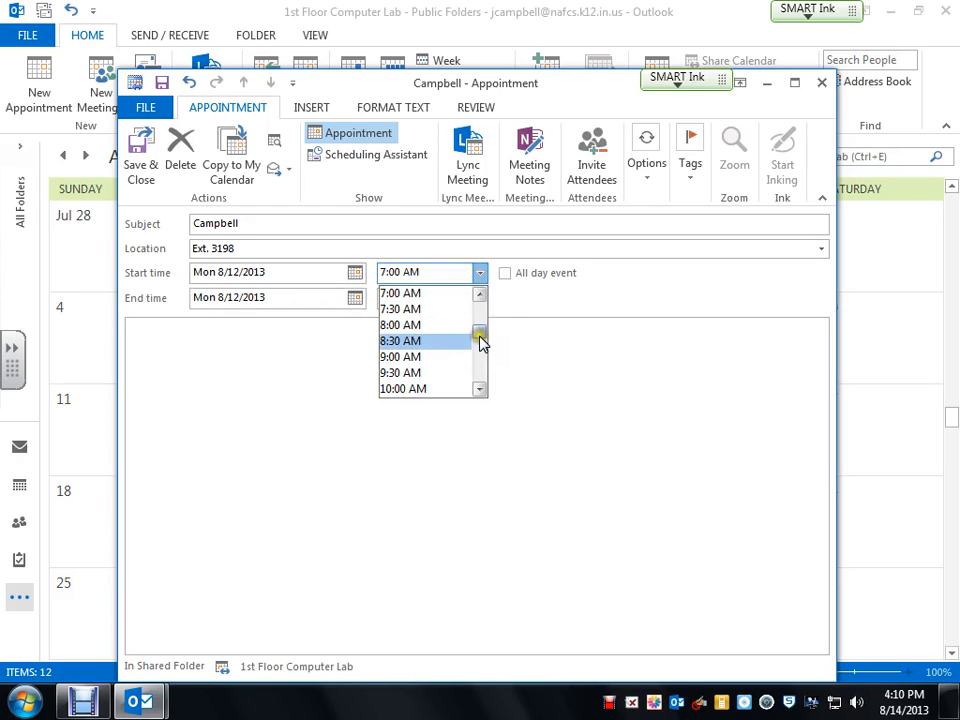
{"action": "mouse_move", "coordinate": [480, 336]}
{"action": "left_mouse_down"}
{"action": "mouse_move", "coordinate": [478, 347]}
{"action": "mouse_move", "coordinate": [479, 308]}
{"action": "mouse_move", "coordinate": [482, 334]}
{"action": "left_mouse_up"}
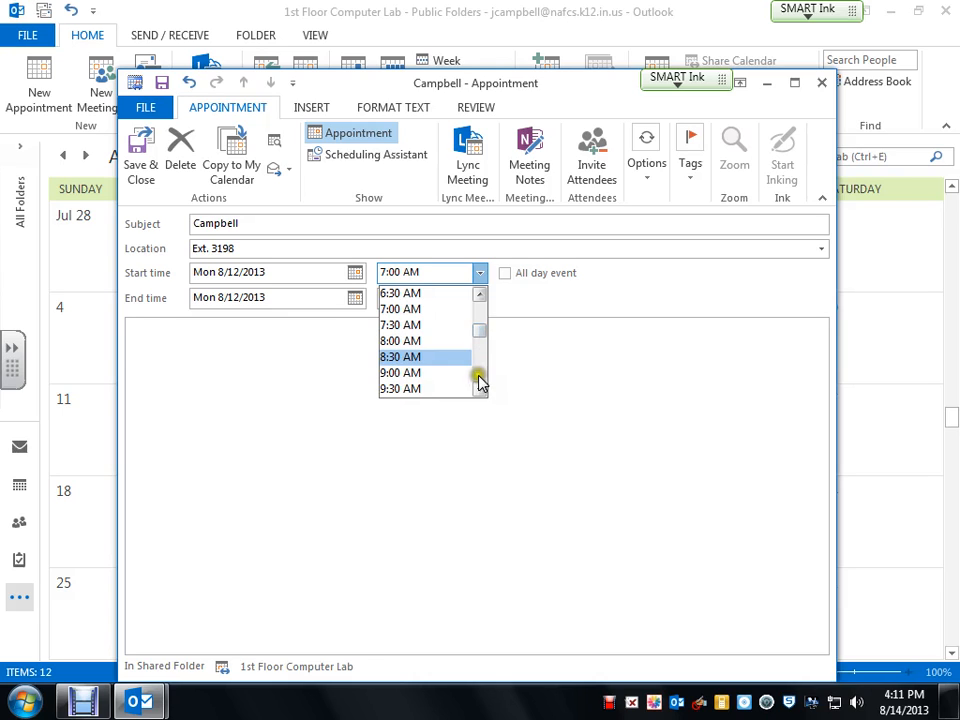
{"action": "left_click", "coordinate": [402, 373]}
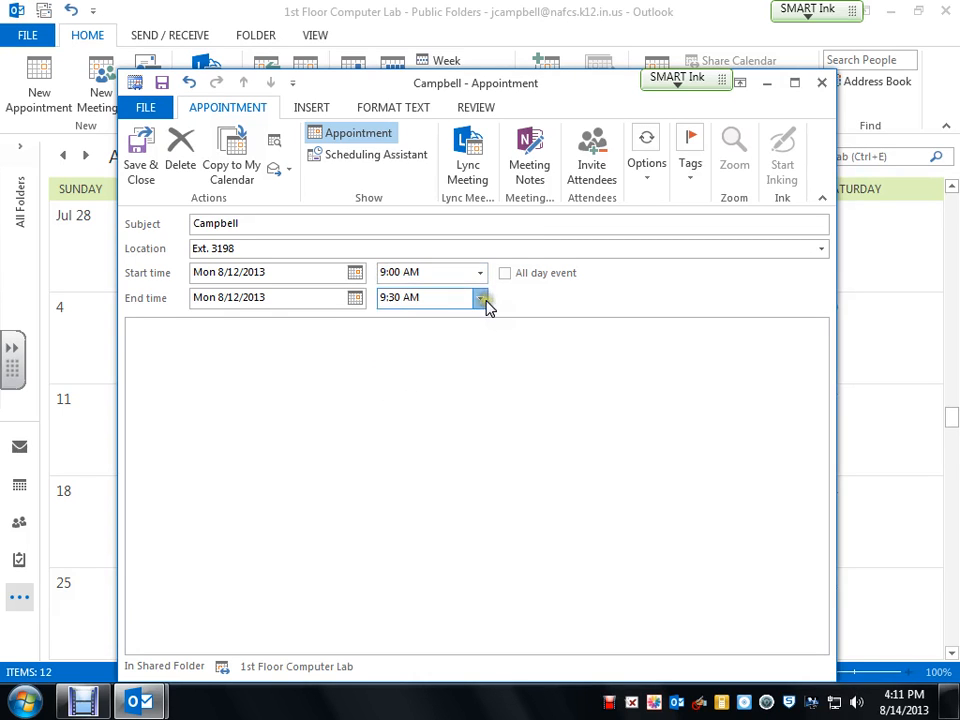
{"action": "left_click", "coordinate": [480, 297]}
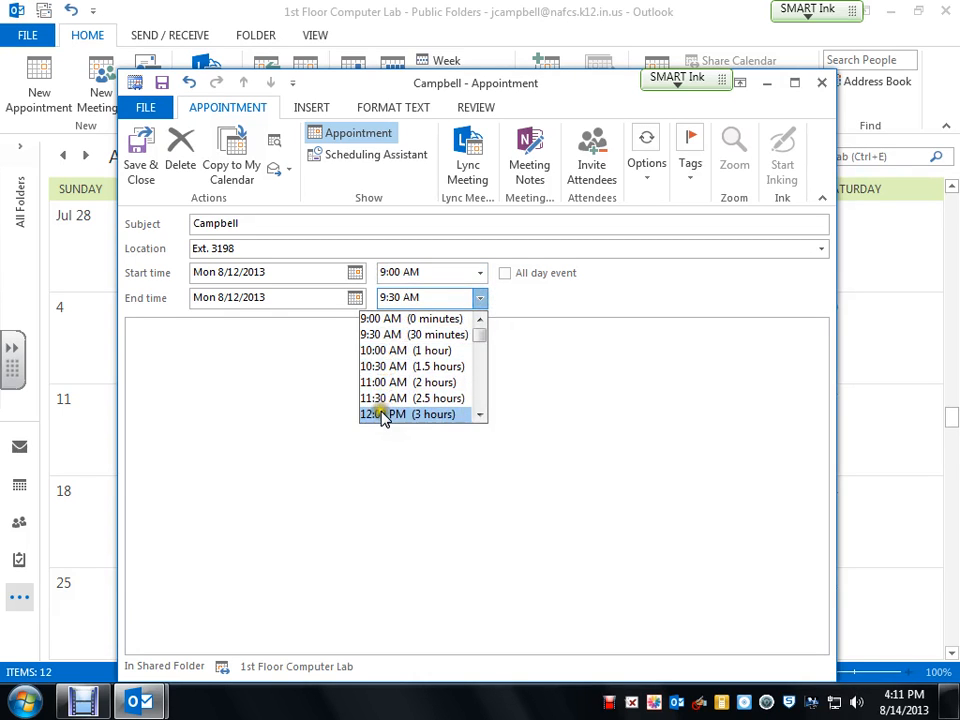
{"action": "left_click", "coordinate": [480, 414]}
{"action": "left_click", "coordinate": [480, 415]}
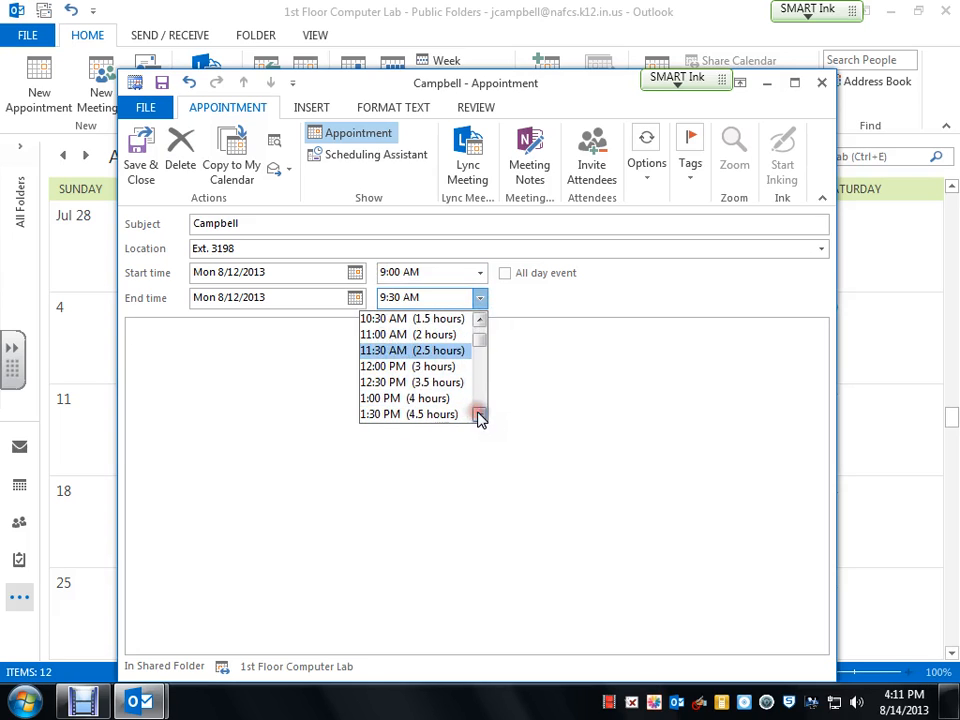
{"action": "left_click", "coordinate": [379, 318]}
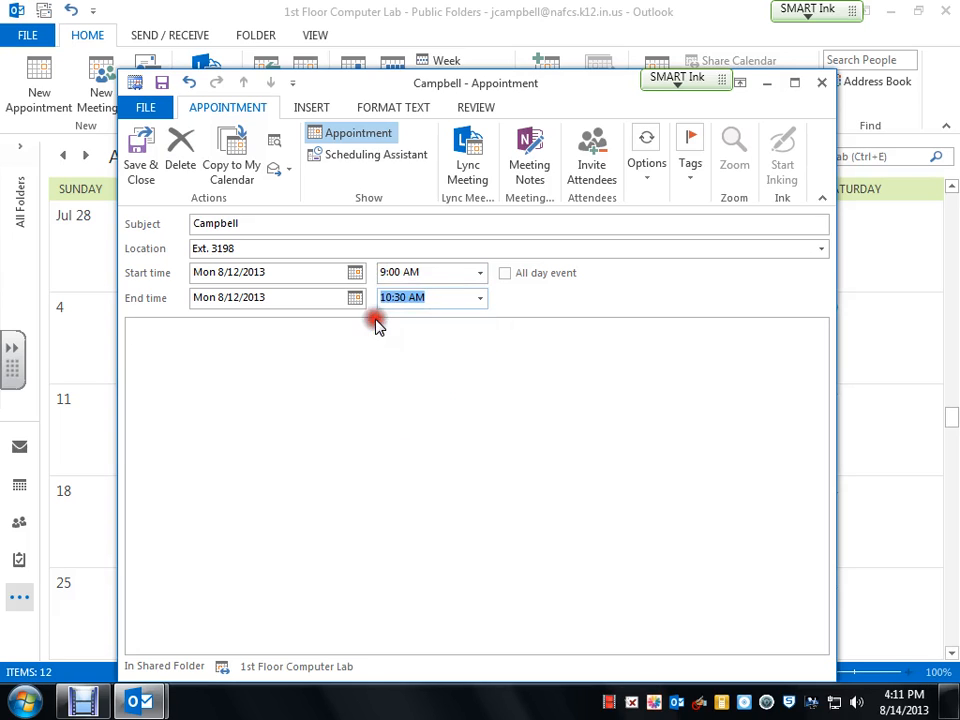
- Set the appointment's start and end dates to Thu 8/15/2013, and save and close it
{"action": "left_click", "coordinate": [355, 272]}
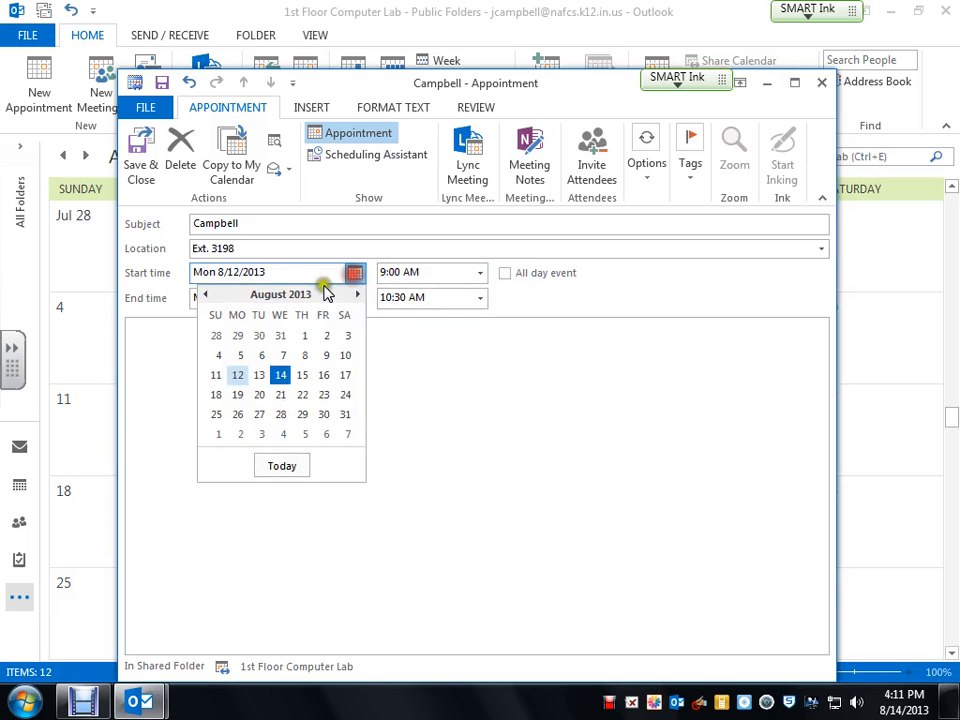
{"action": "left_click", "coordinate": [302, 375]}
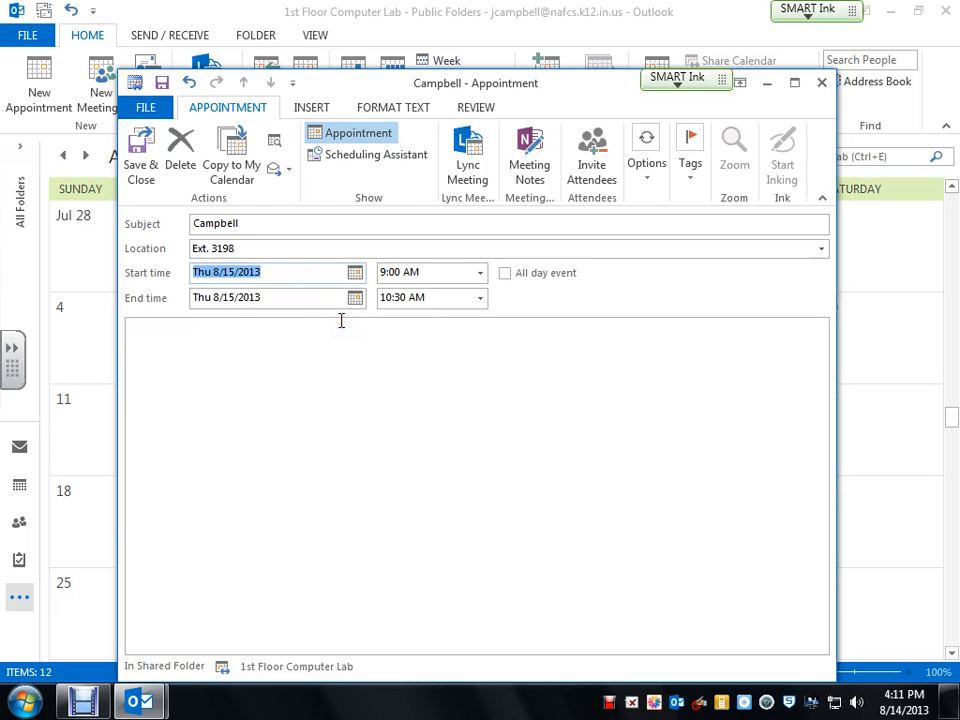
{"action": "left_click", "coordinate": [355, 297]}
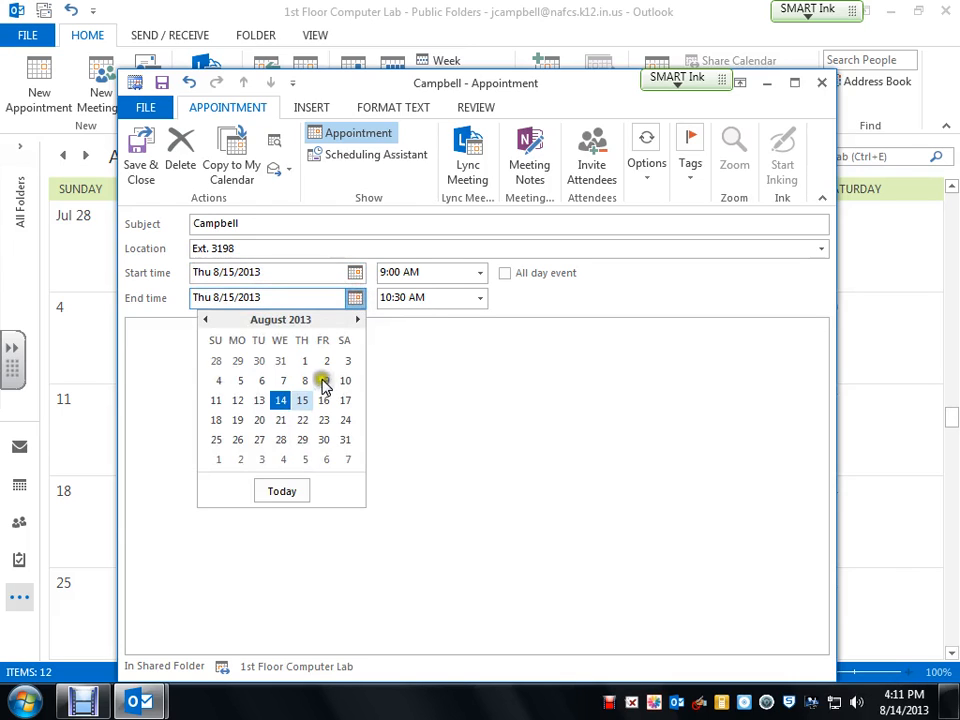
{"action": "left_click", "coordinate": [302, 400]}
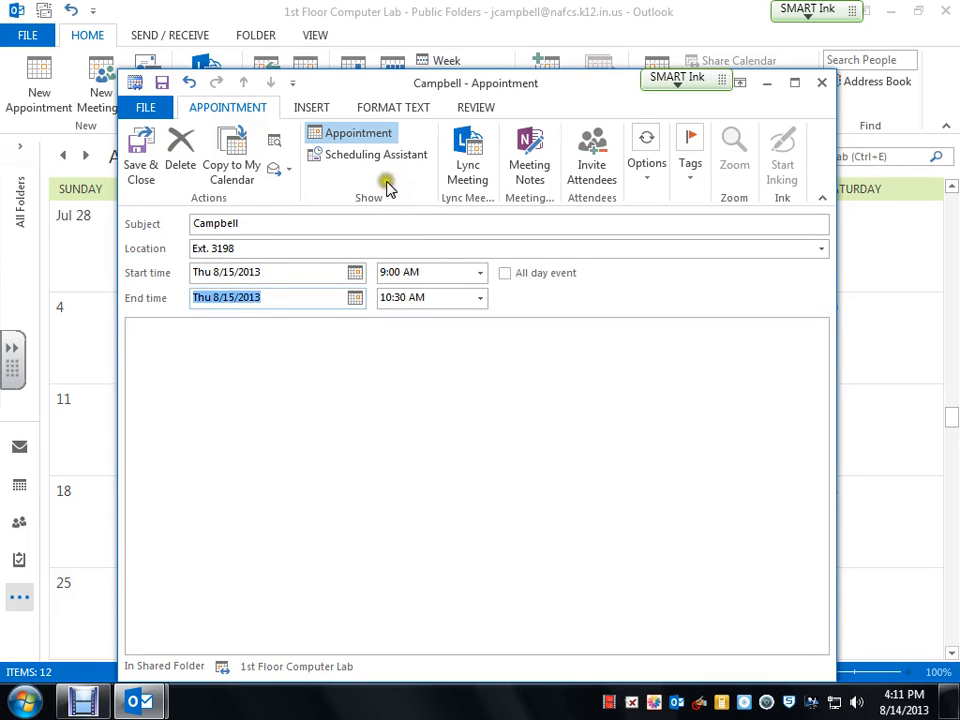
{"action": "left_click", "coordinate": [138, 150]}
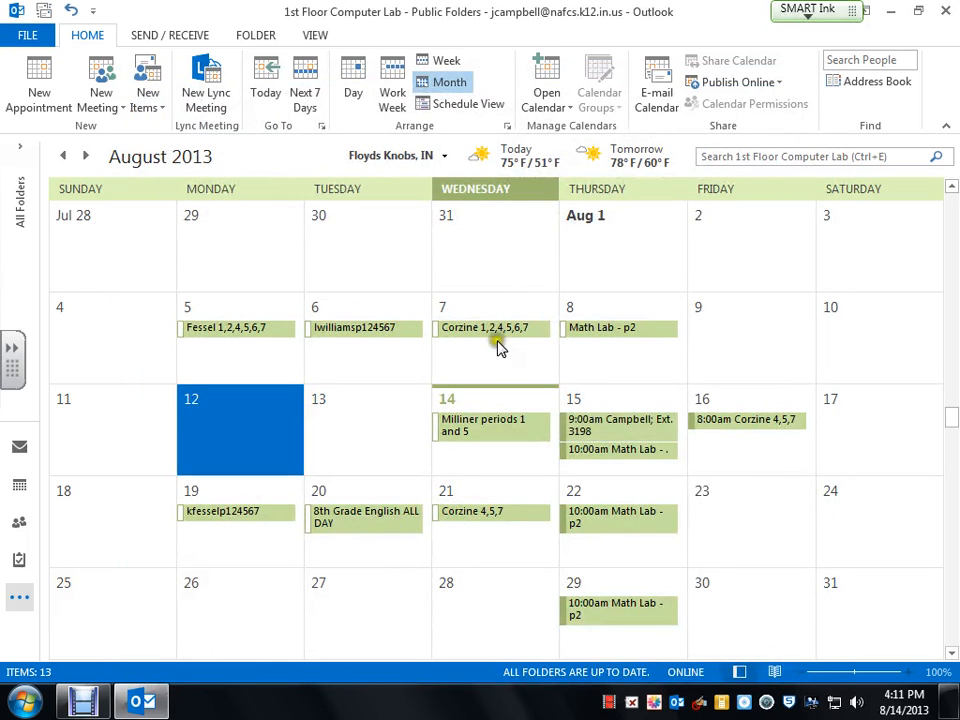
- Check the details of the new 9:00 AM appointment on August 15 and permanently delete it from the calendar
{"action": "mouse_move", "coordinate": [590, 440]}
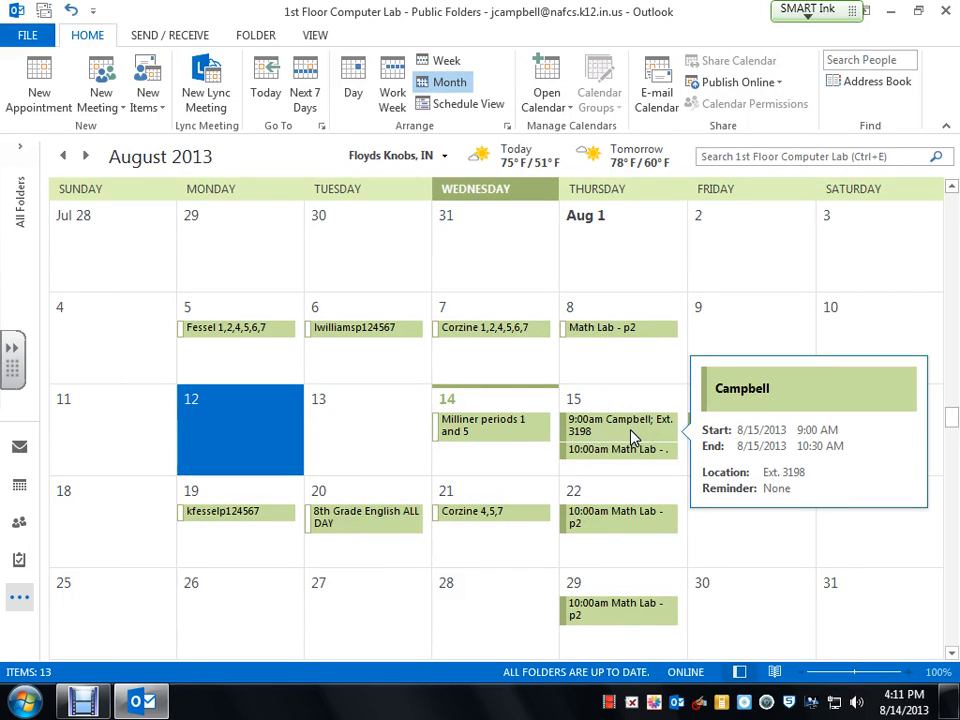
{"action": "mouse_move", "coordinate": [613, 456]}
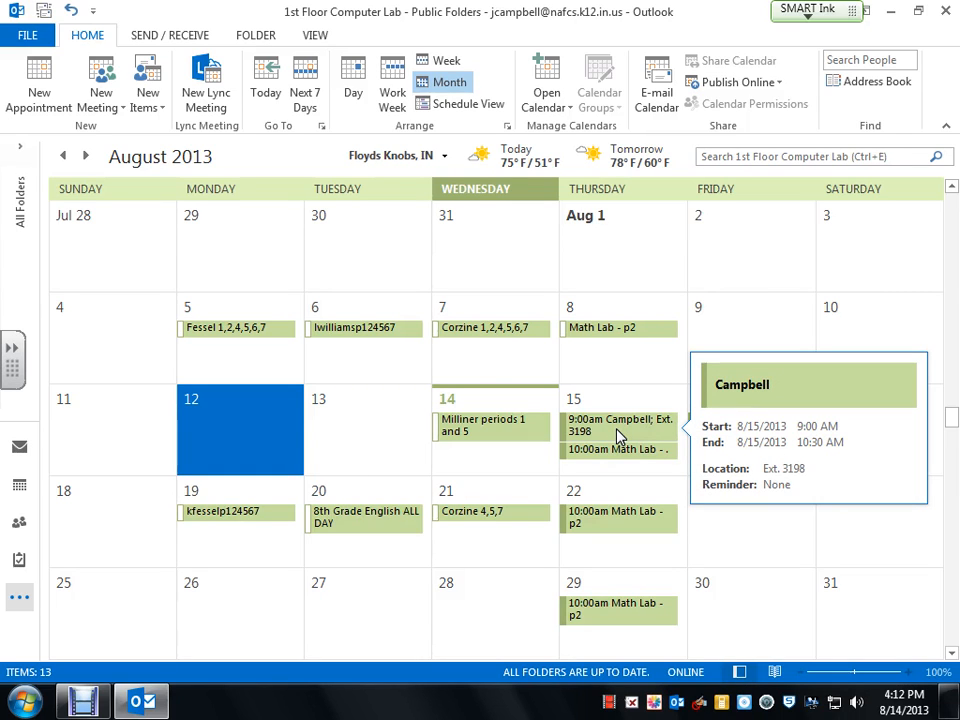
{"action": "right_click", "coordinate": [618, 436]}
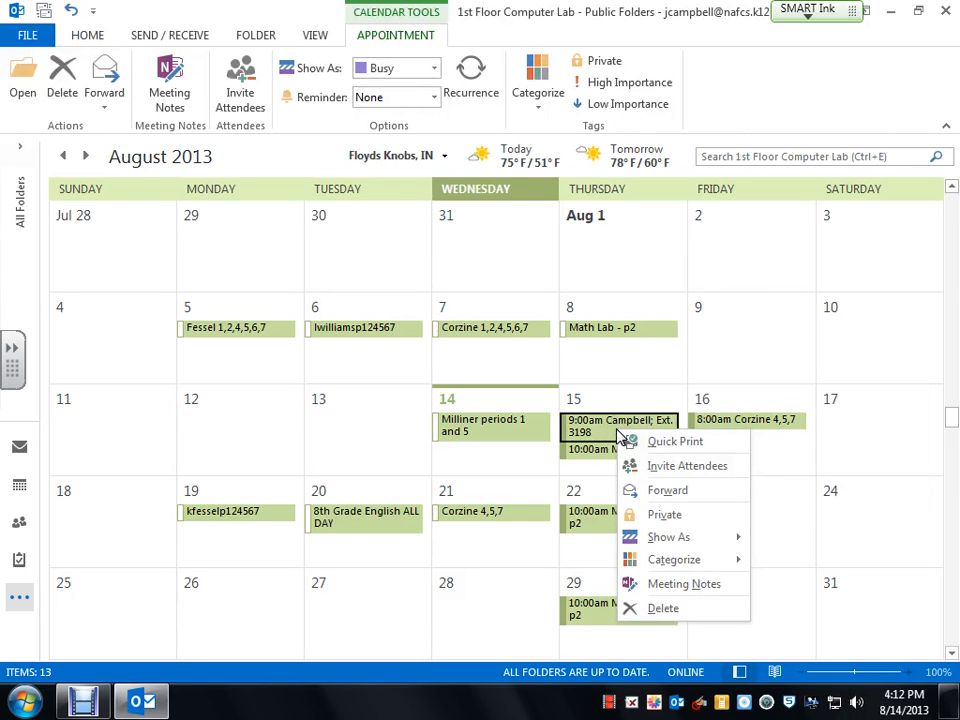
{"action": "left_click", "coordinate": [662, 608]}
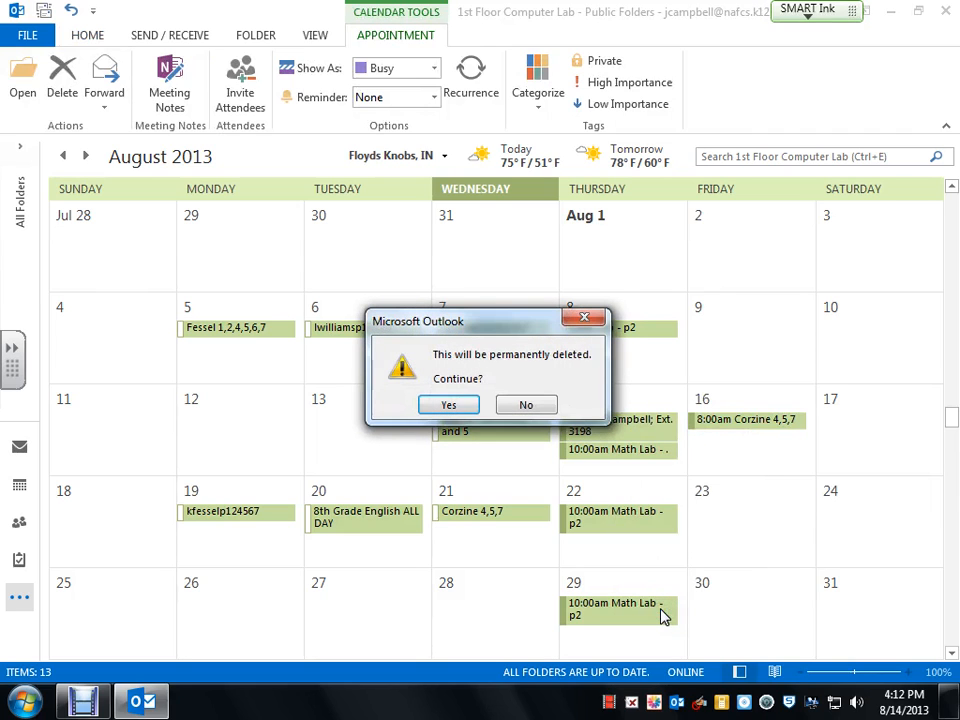
{"action": "left_click", "coordinate": [448, 404]}
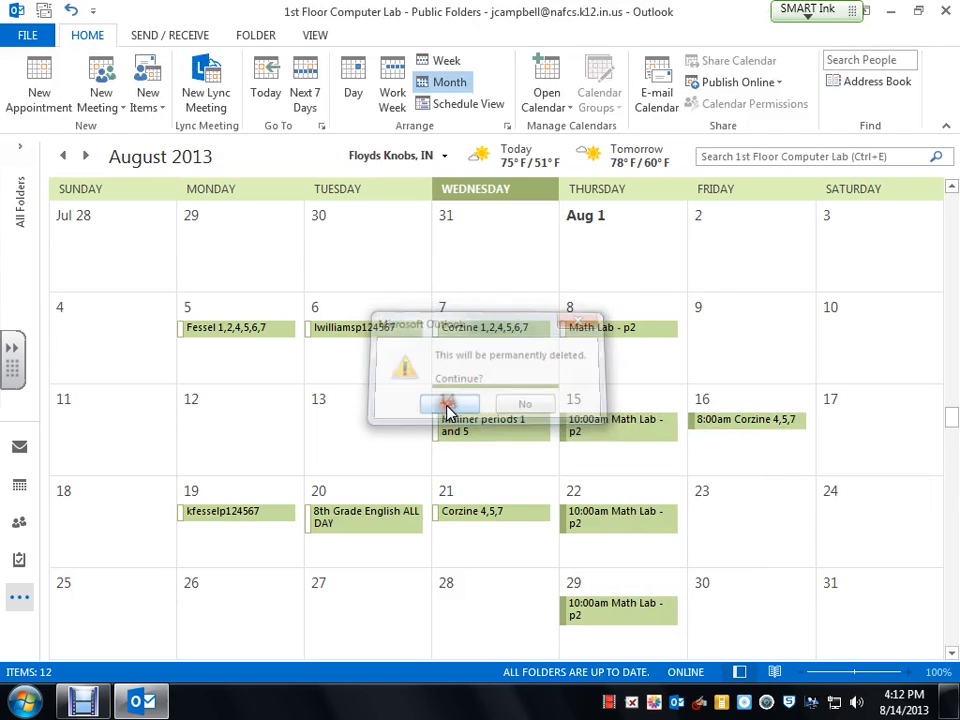
{"action": "mouse_move", "coordinate": [617, 431]}
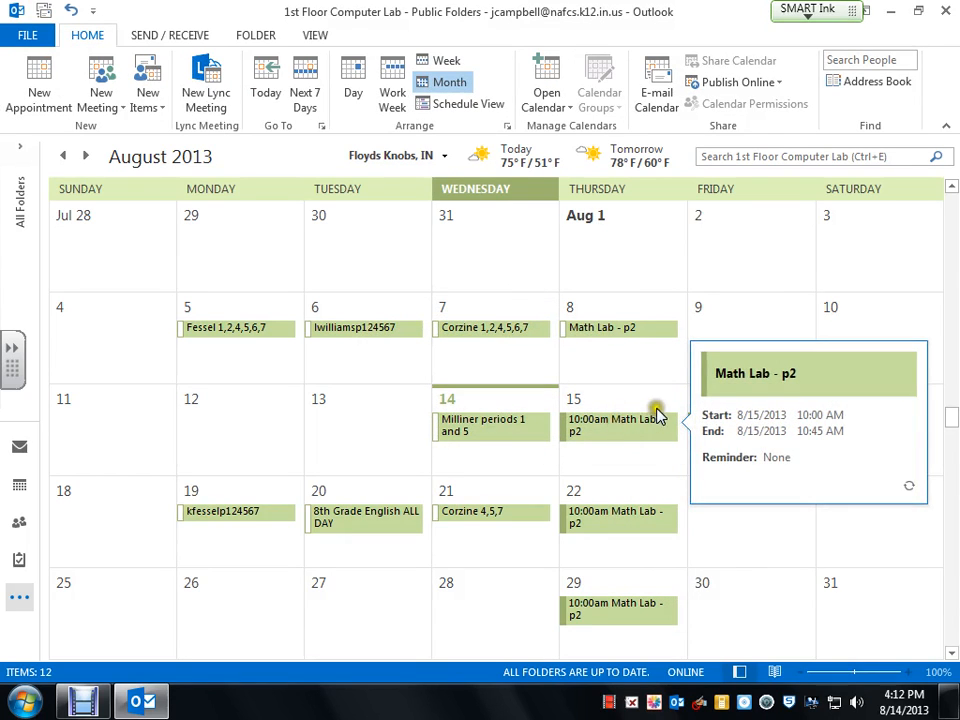
- Start another appointment for Thu 8/15/2013, 9:00 to 10:30 AM, with the teacher's surname as subject and the phone extension as location
{"action": "left_click", "coordinate": [40, 76]}
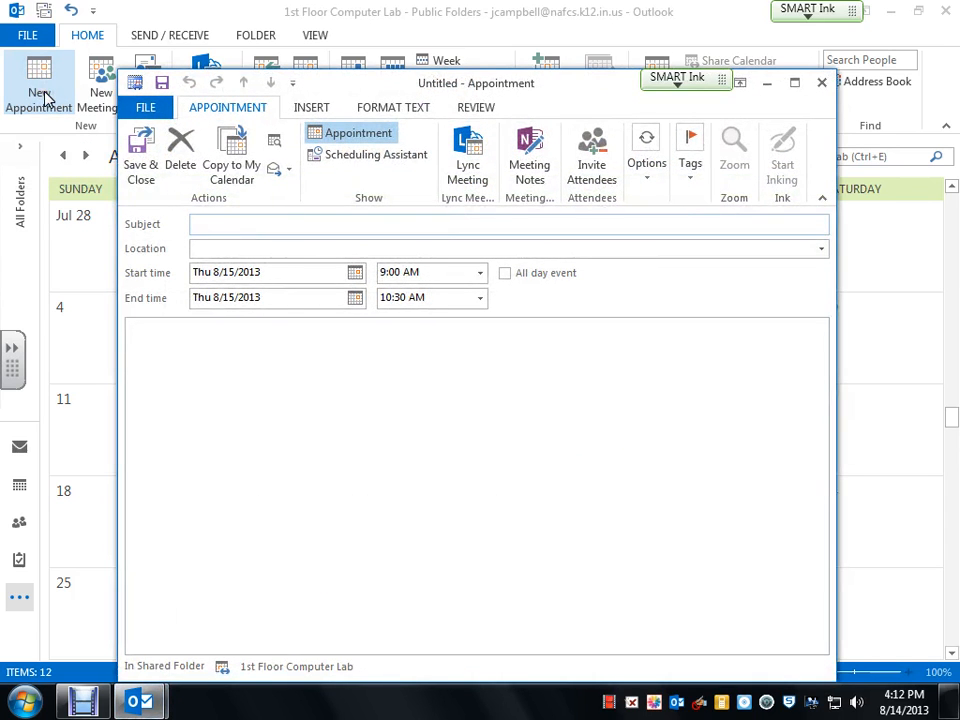
{"action": "type", "text": "Campbell"}
{"action": "key", "text": "Tab"}
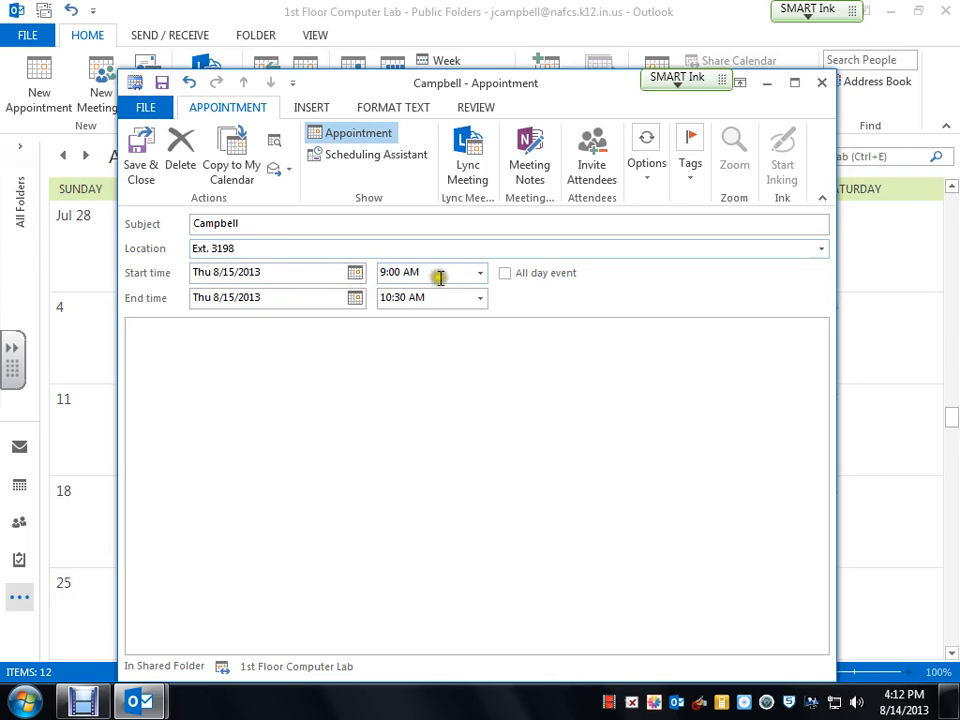
- Set the new appointment's end time to 10:00 AM
{"action": "left_click", "coordinate": [481, 299]}
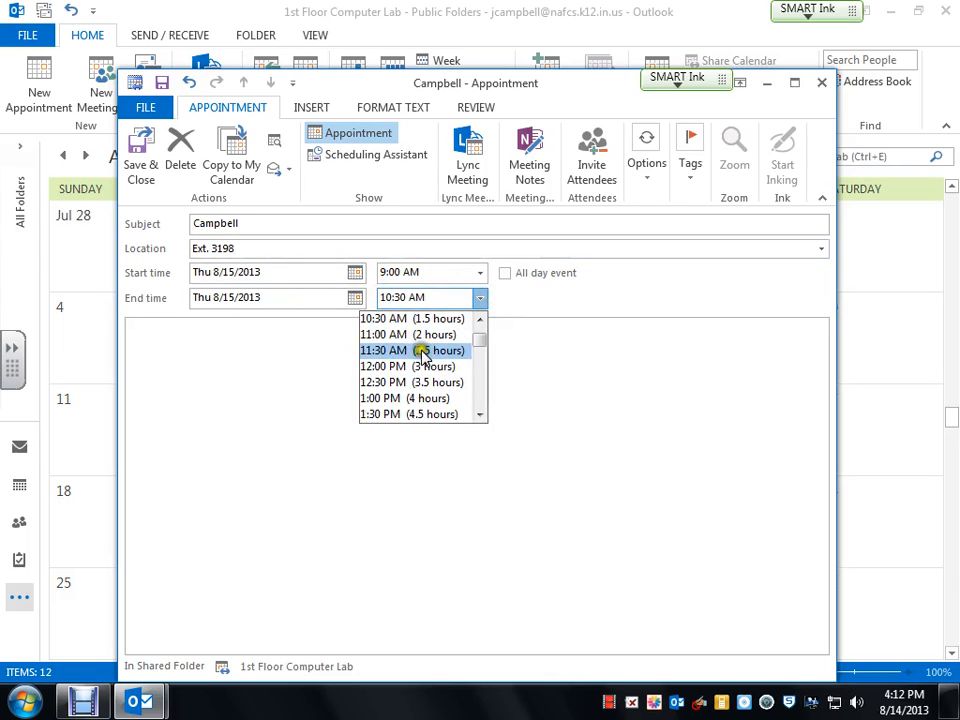
{"action": "left_click", "coordinate": [470, 321]}
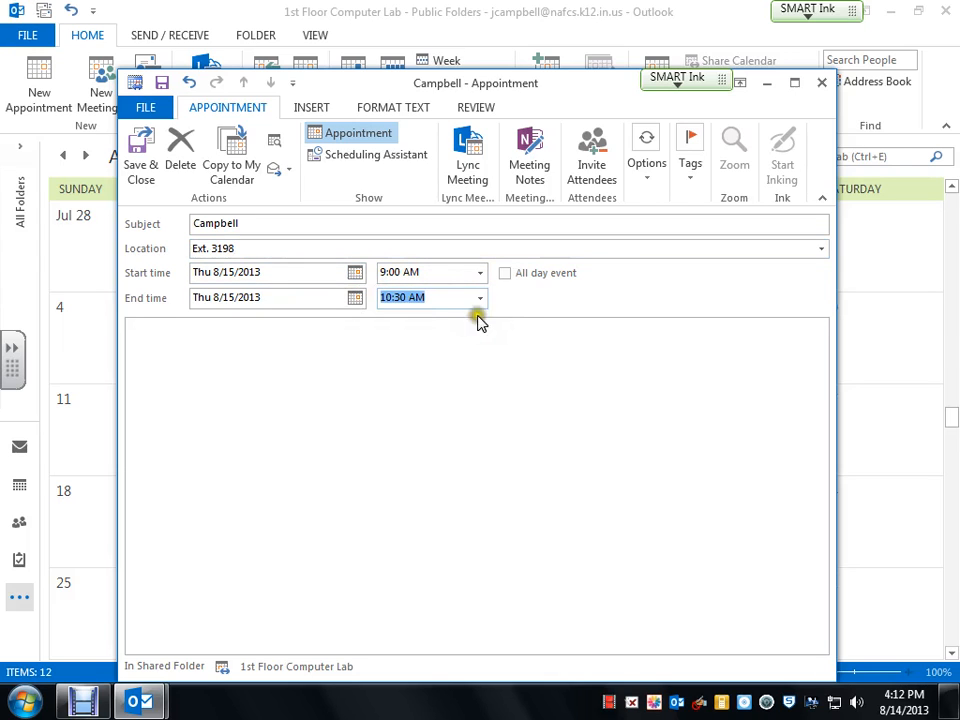
{"action": "left_click", "coordinate": [481, 299]}
{"action": "left_click", "coordinate": [478, 320]}
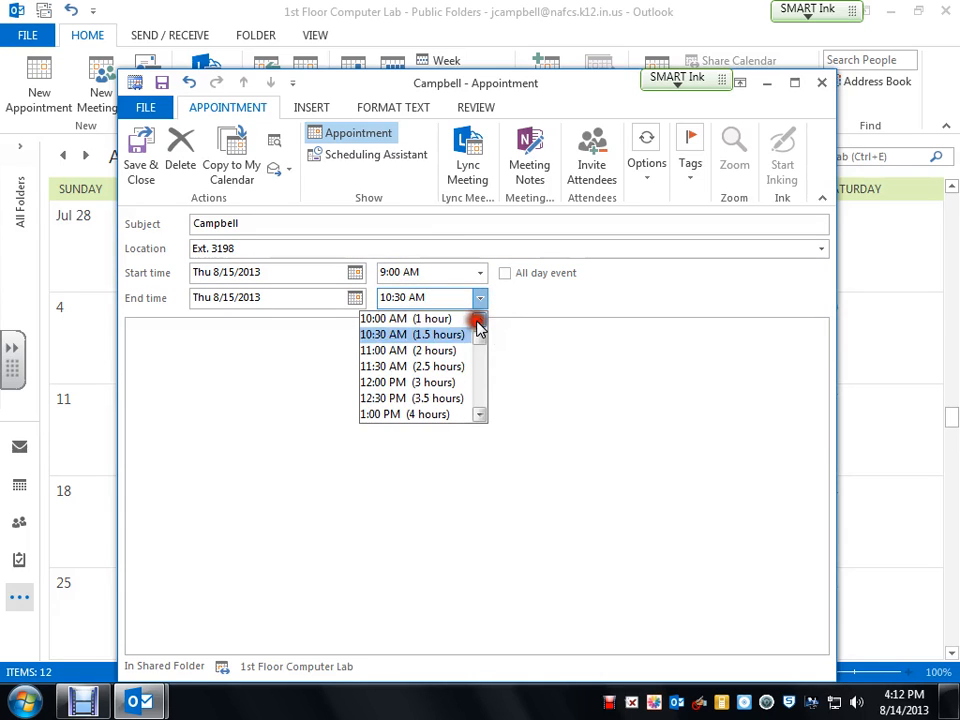
{"action": "left_click", "coordinate": [381, 318]}
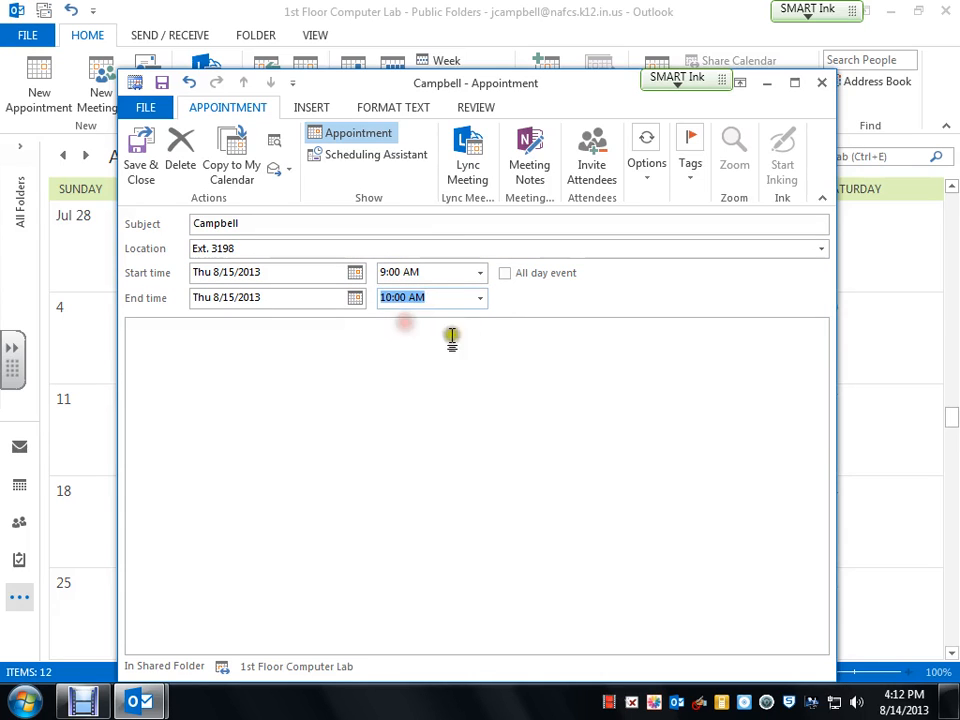
- Open the appointment's recurrence settings, with a weekly pattern recurring every 1 week on Thursday
{"action": "left_click", "coordinate": [646, 150]}
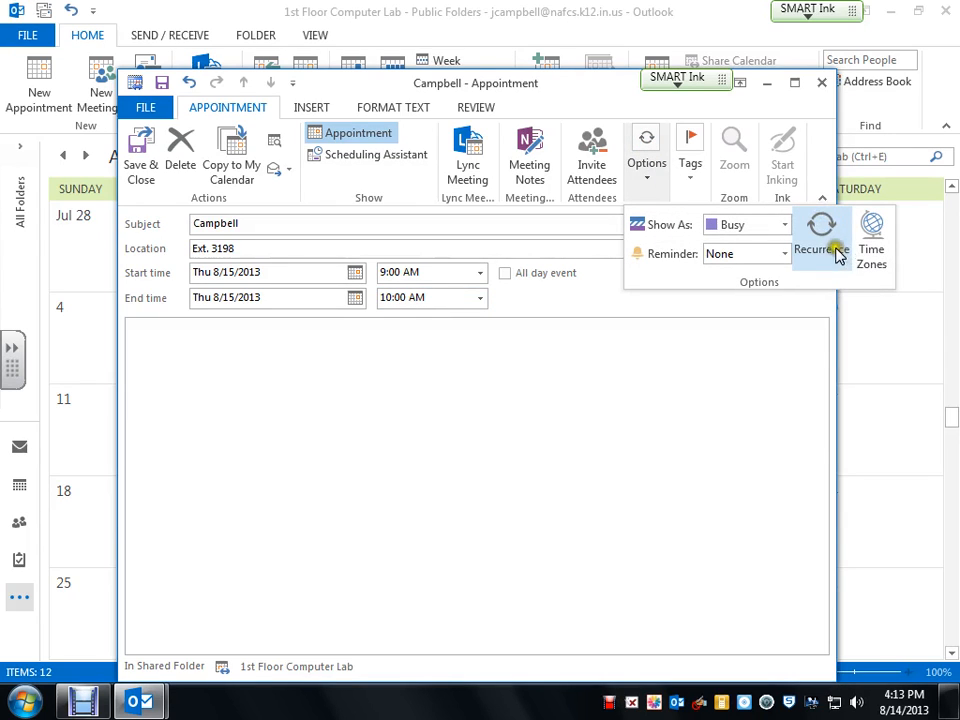
{"action": "left_click", "coordinate": [822, 235]}
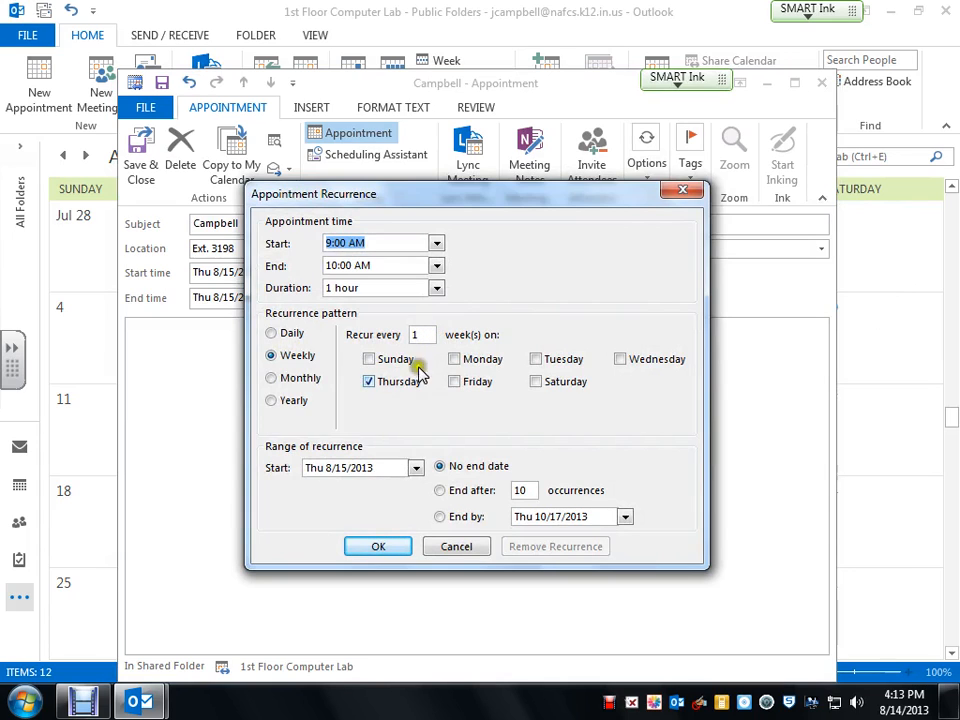
{"action": "left_click", "coordinate": [420, 334]}
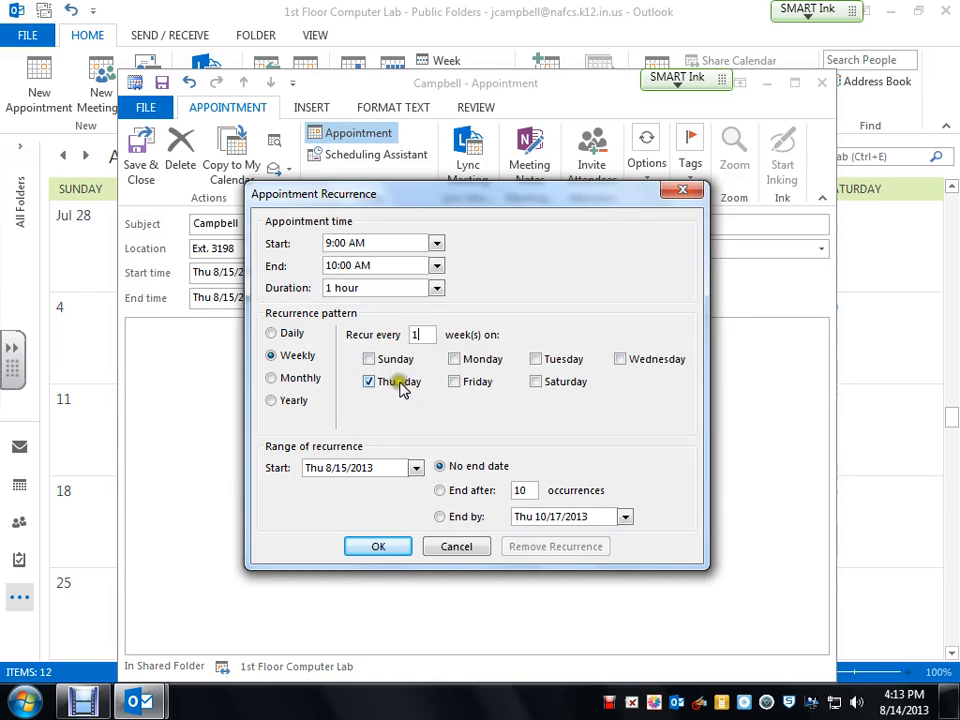
{"action": "left_click", "coordinate": [536, 360]}
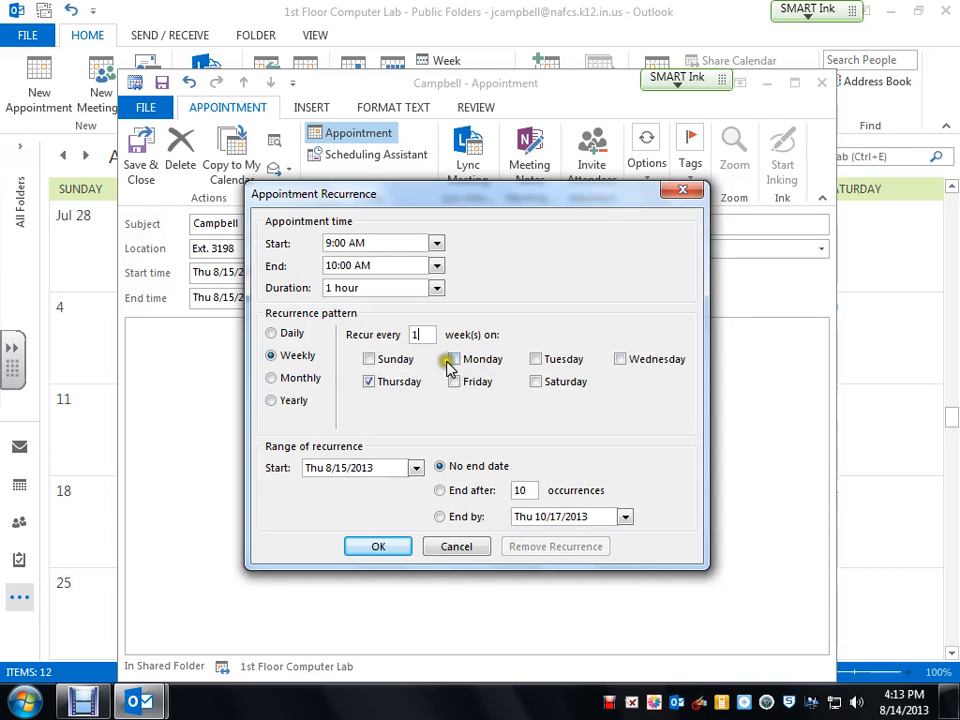
- Set the recurrence to end by Thu 12/19/2013, apply it, and save and close the appointment series
{"action": "left_click", "coordinate": [441, 518]}
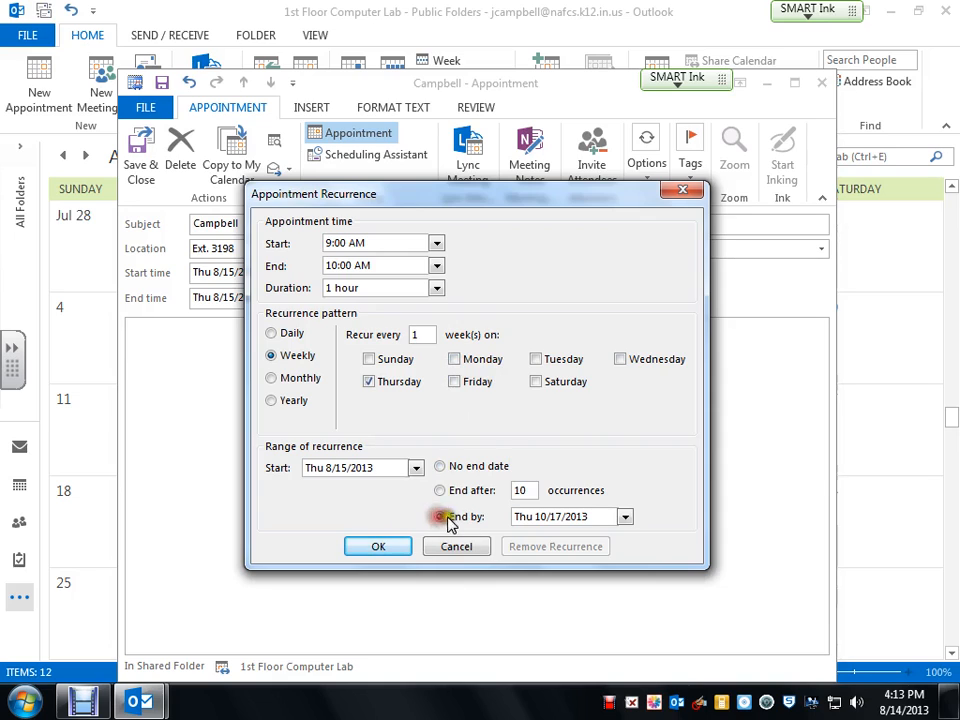
{"action": "left_click", "coordinate": [624, 518]}
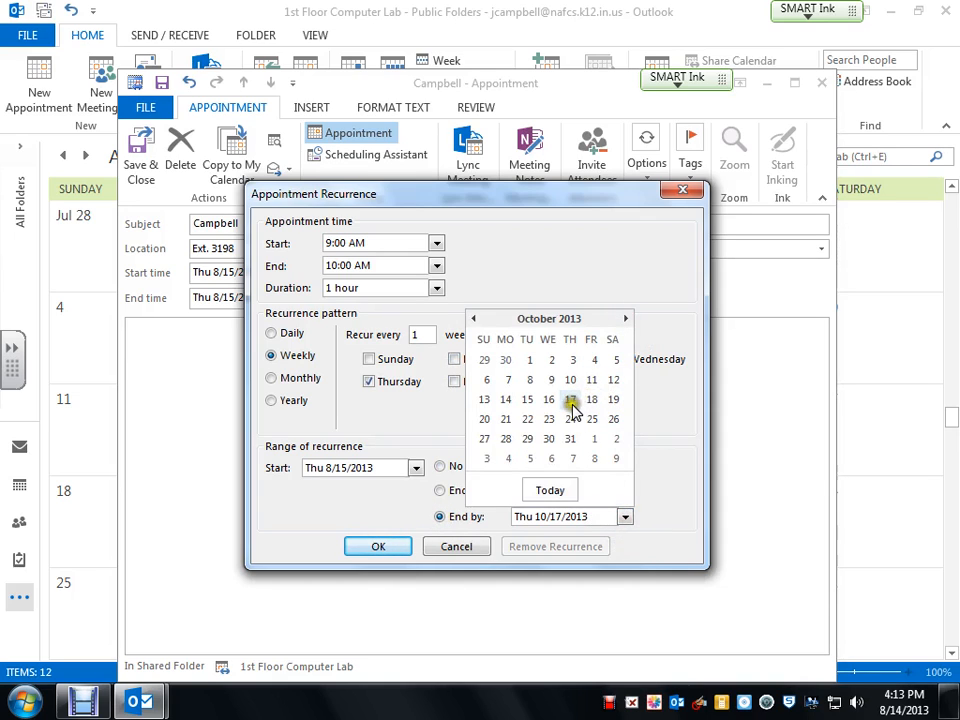
{"action": "left_click", "coordinate": [624, 320]}
{"action": "left_click", "coordinate": [624, 320]}
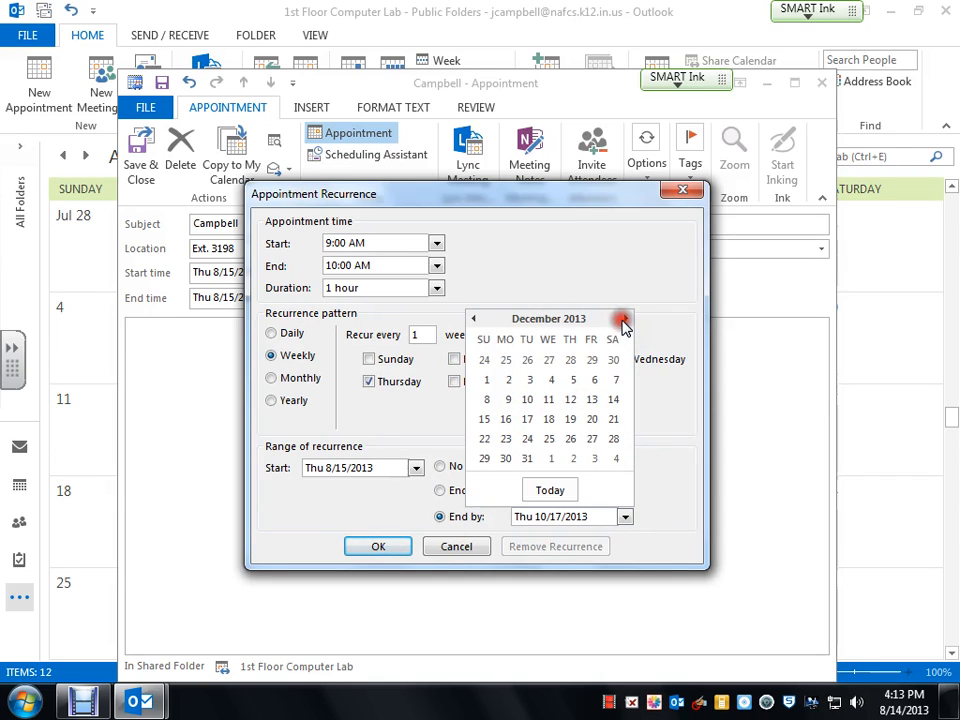
{"action": "left_click", "coordinate": [571, 420]}
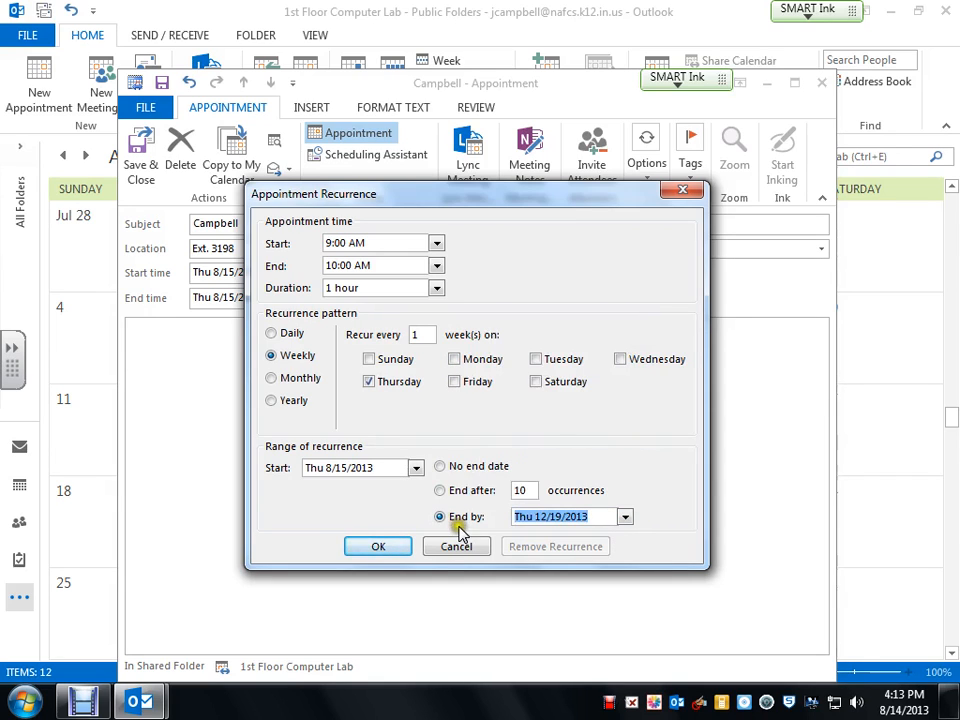
{"action": "left_click", "coordinate": [379, 547]}
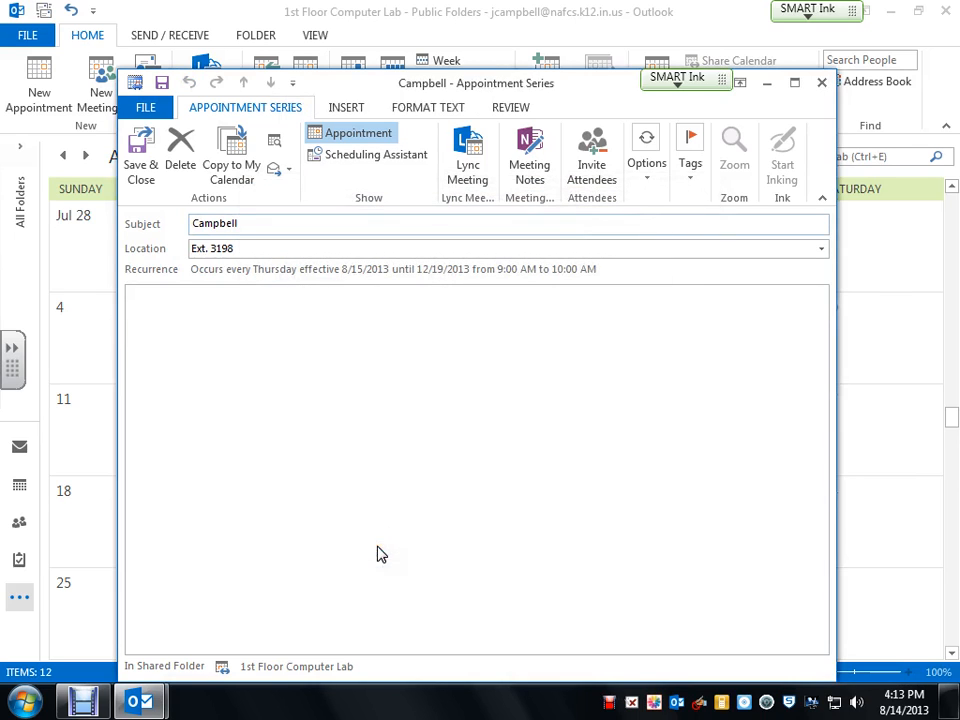
{"action": "left_click", "coordinate": [265, 226]}
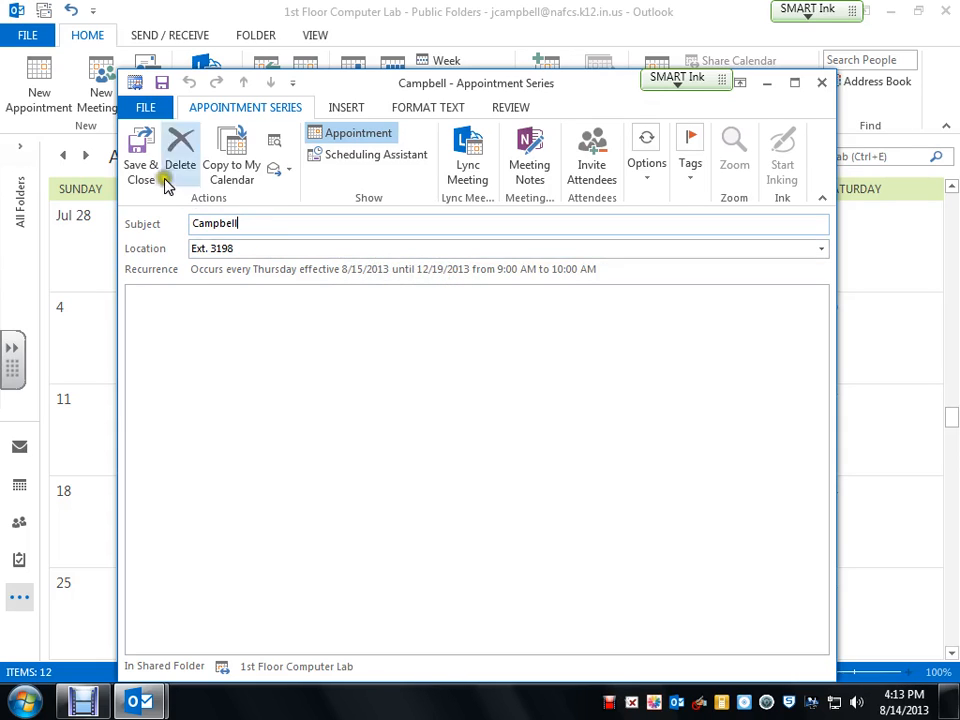
{"action": "left_click", "coordinate": [141, 150]}
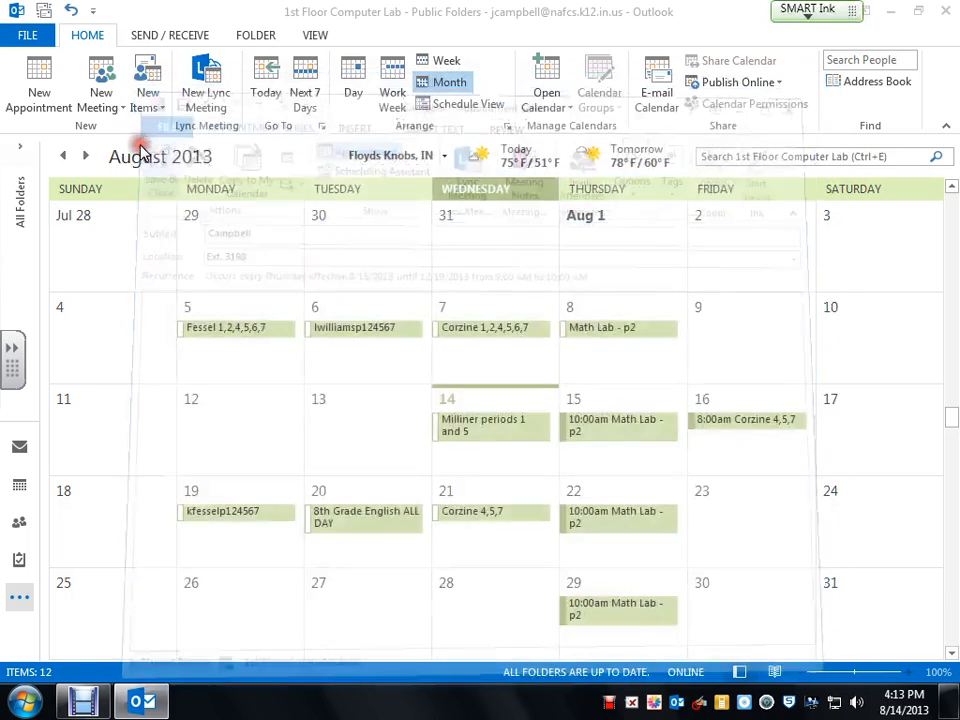
- Check the details of the 9:00 AM appointment on August 15 and permanently delete its entire series
{"action": "mouse_move", "coordinate": [636, 432]}
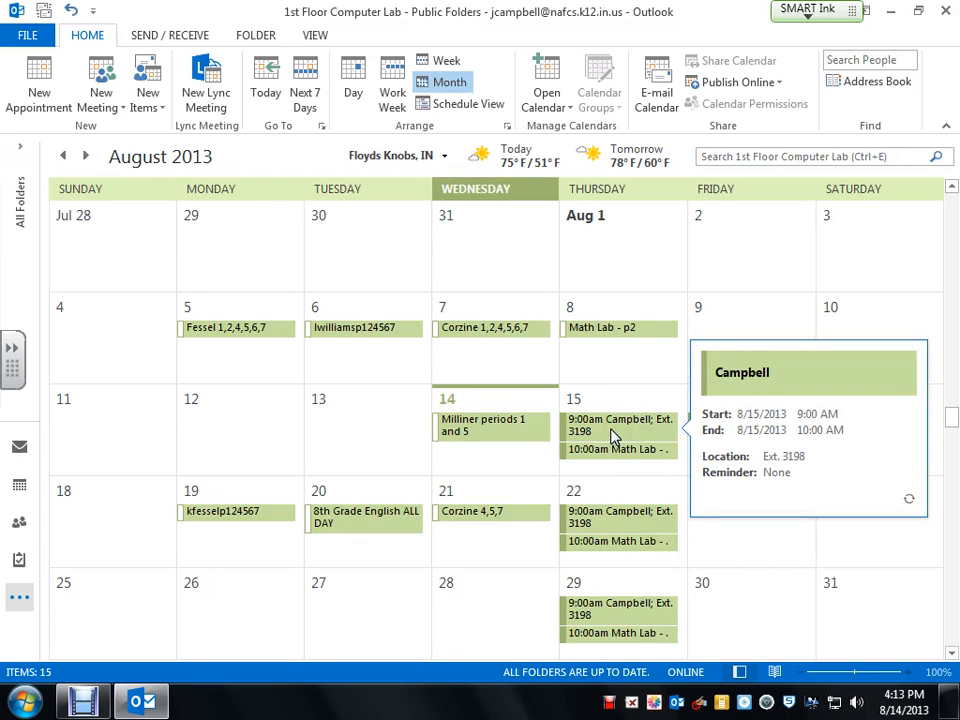
{"action": "right_click", "coordinate": [614, 436]}
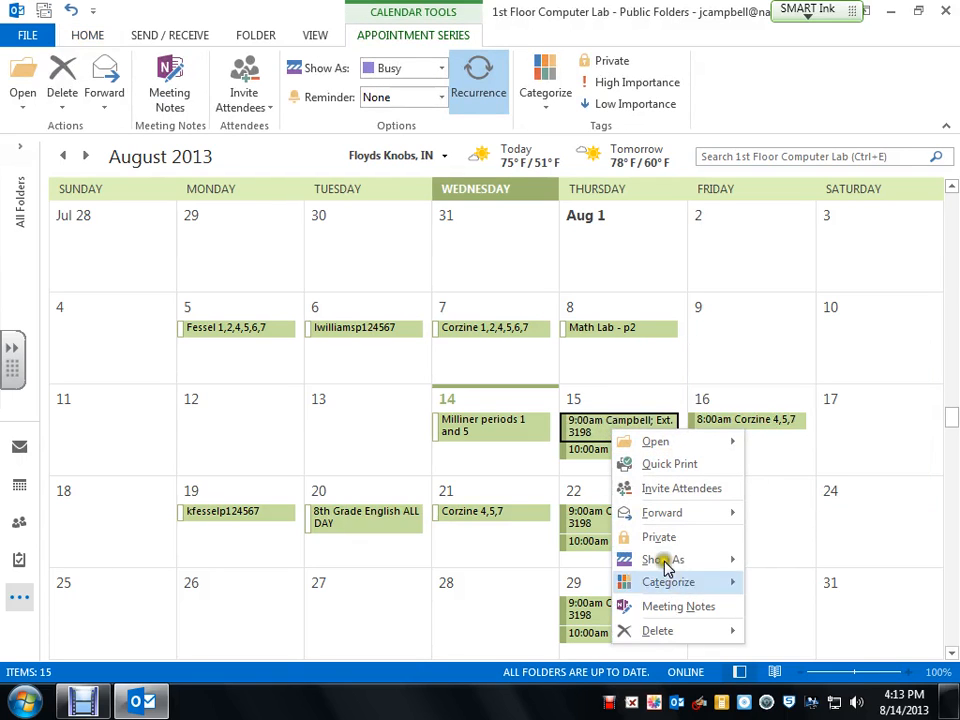
{"action": "mouse_move", "coordinate": [718, 634]}
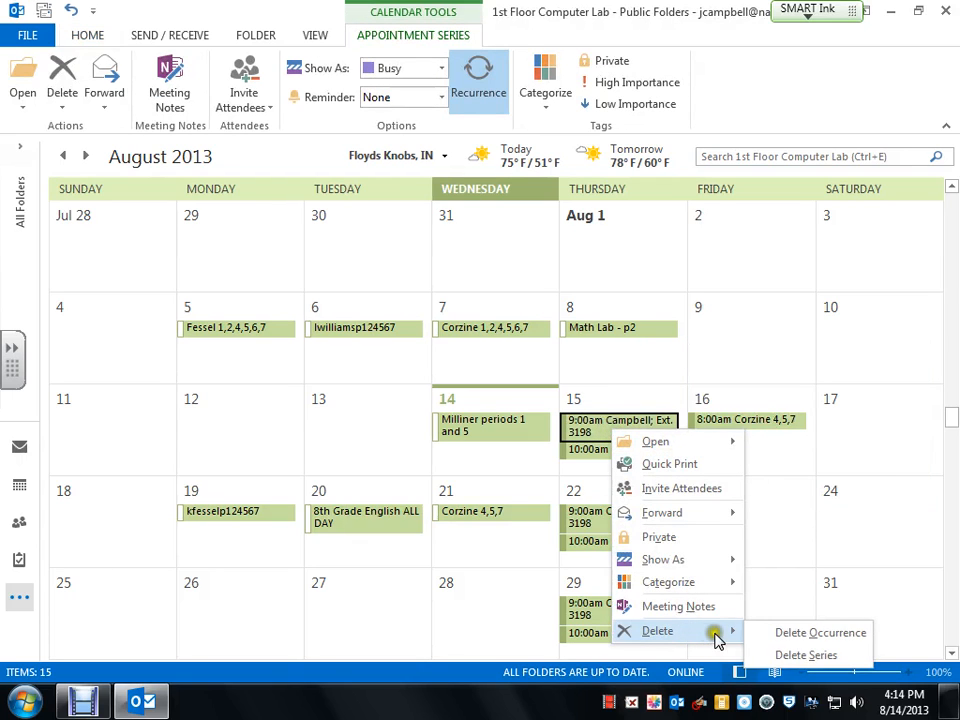
{"action": "left_click", "coordinate": [796, 634]}
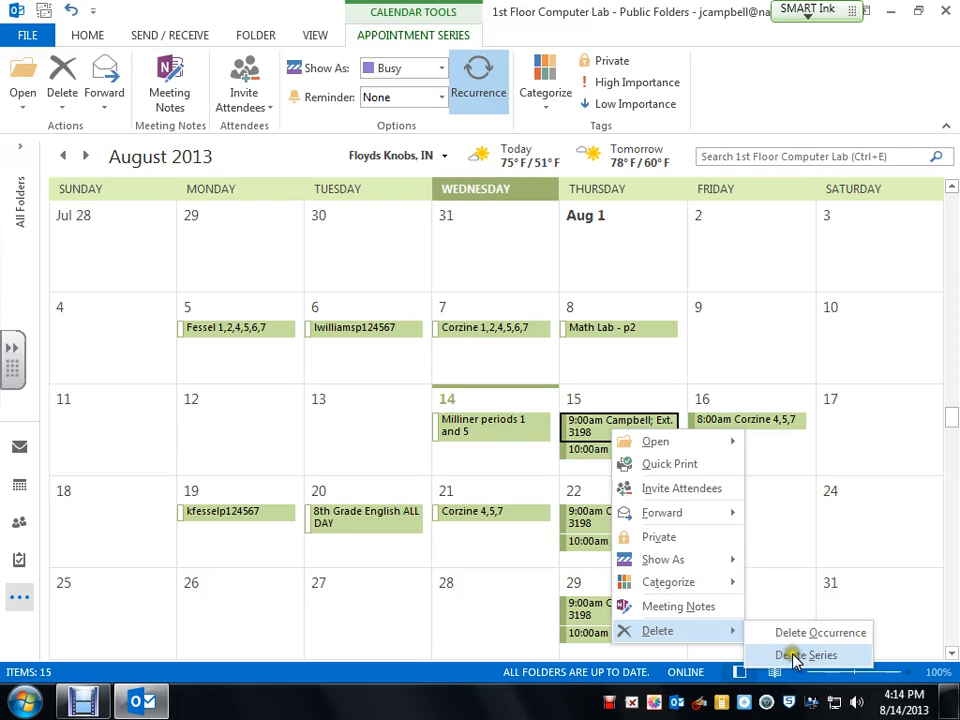
{"action": "left_click", "coordinate": [797, 656]}
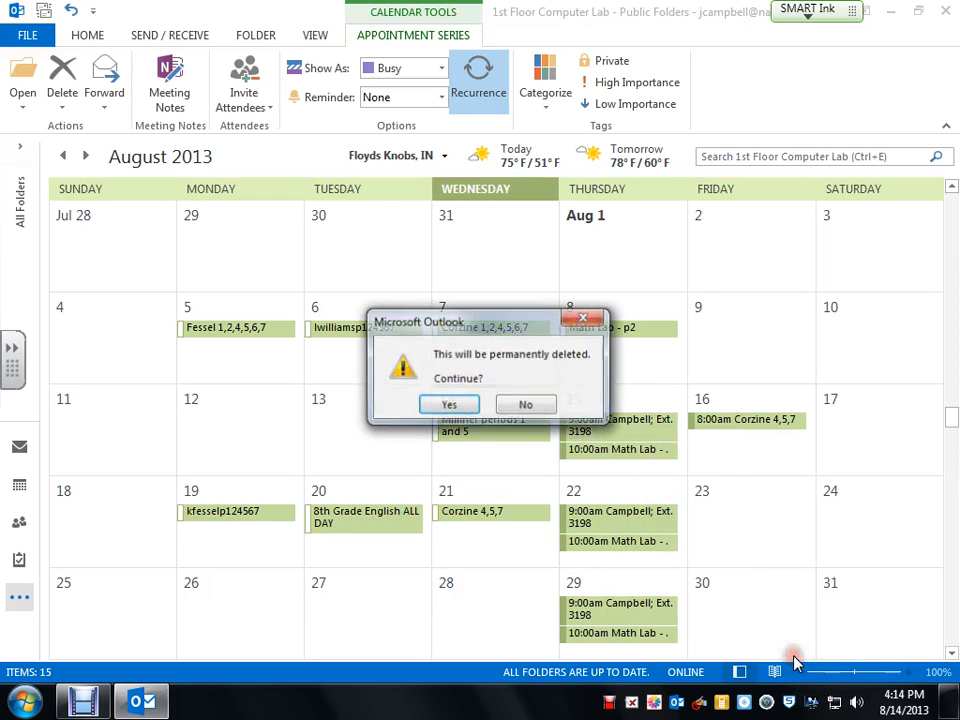
{"action": "left_click", "coordinate": [449, 404]}
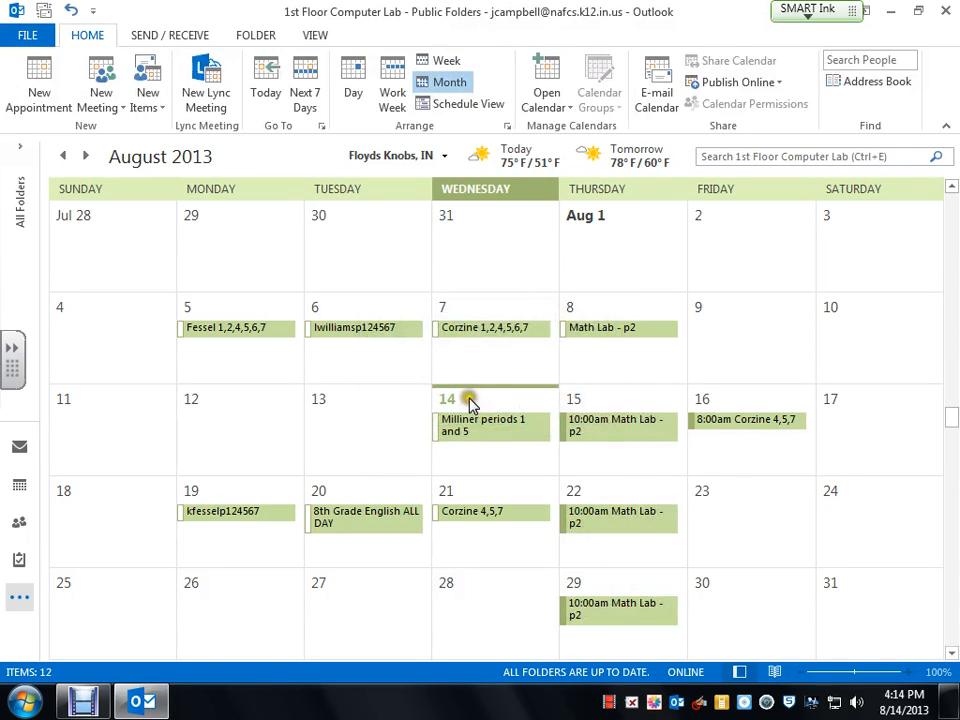
- Select August 12 and view the lab calendar by day, by week, and by month again
{"action": "mouse_move", "coordinate": [683, 436]}
{"action": "left_click", "coordinate": [647, 437]}
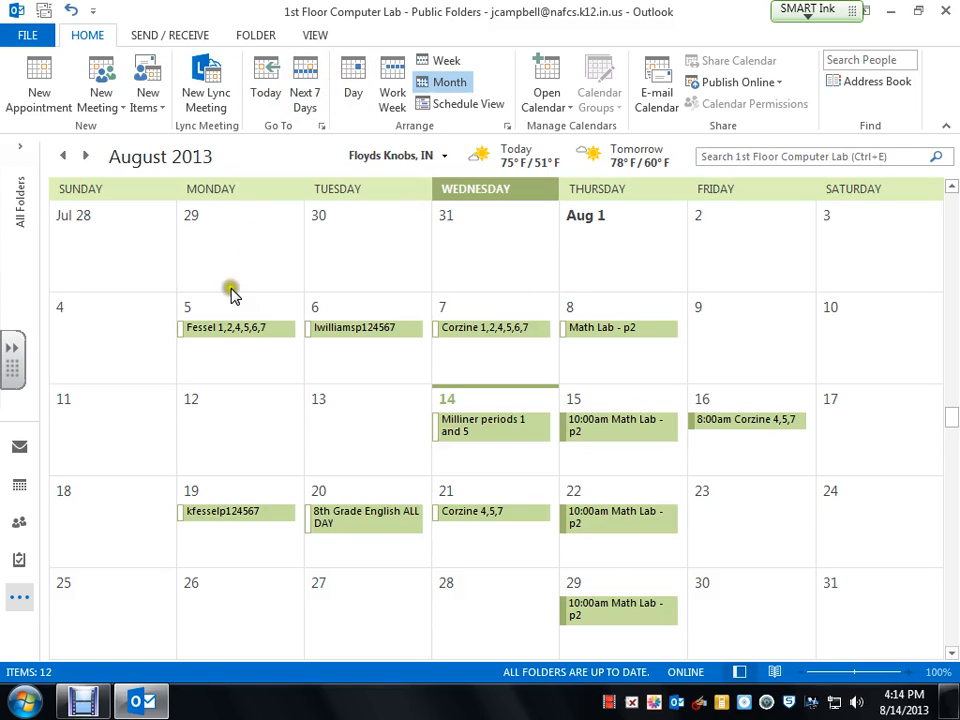
{"action": "left_click", "coordinate": [227, 435]}
{"action": "left_click", "coordinate": [227, 435]}
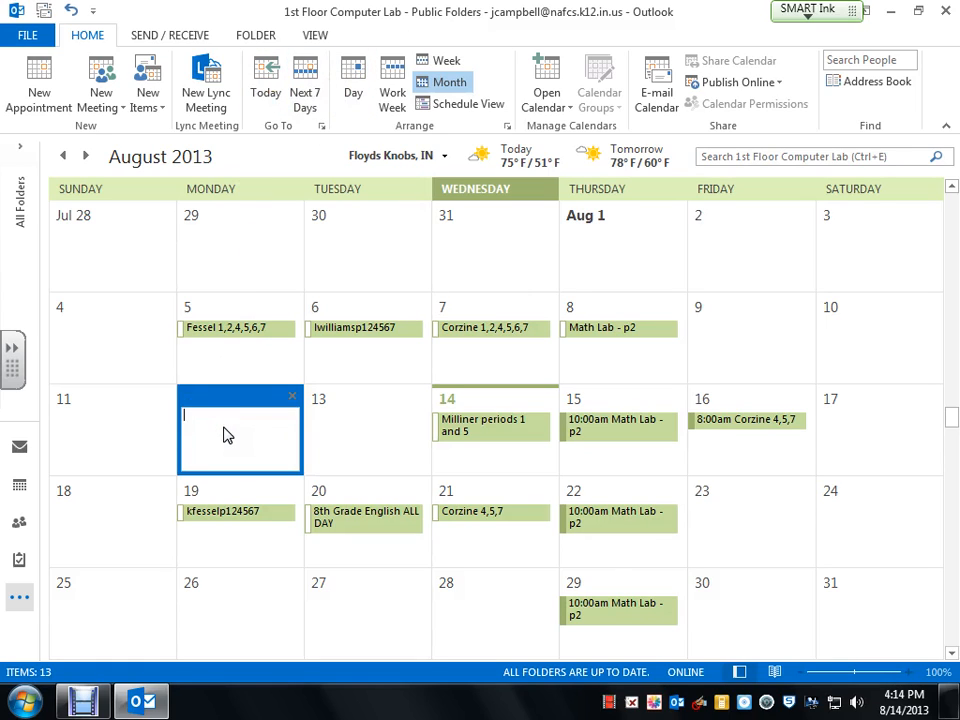
{"action": "left_click", "coordinate": [352, 84]}
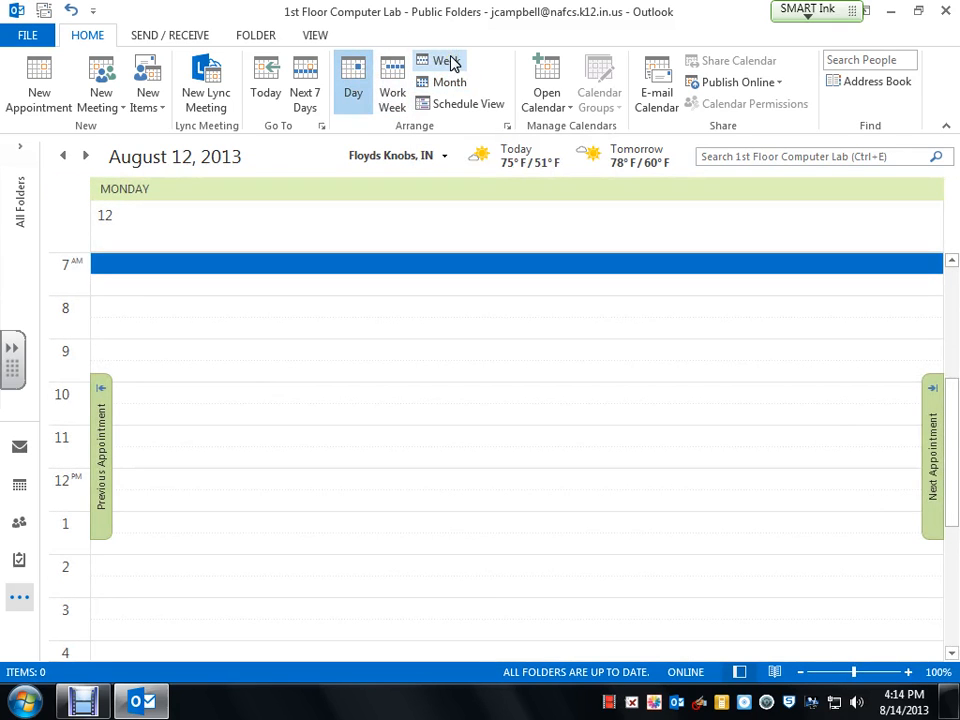
{"action": "left_click", "coordinate": [452, 63]}
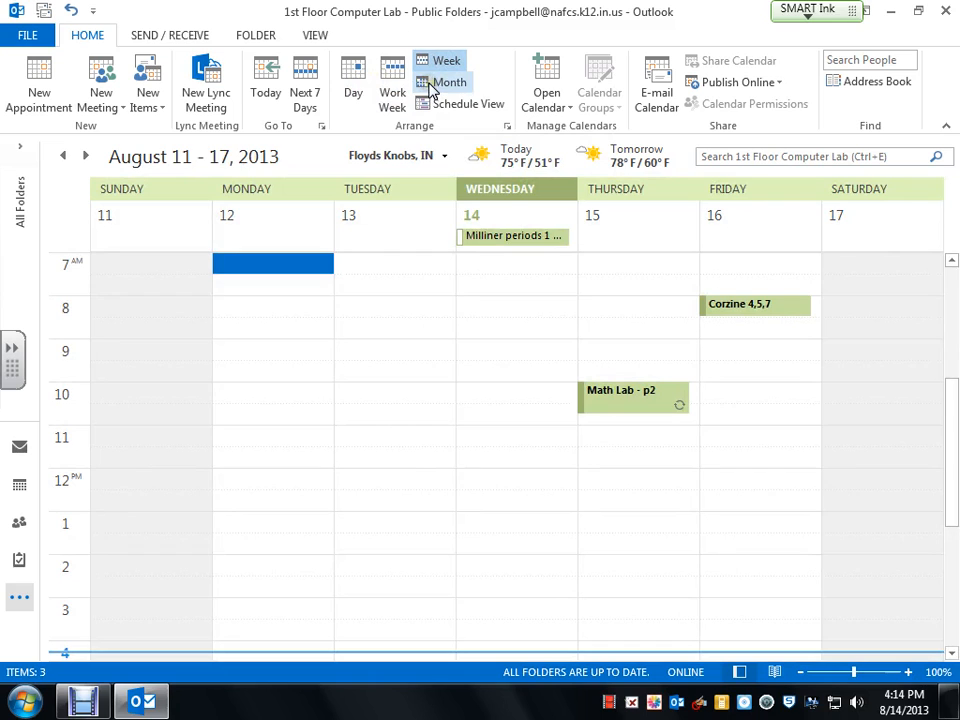
{"action": "left_click", "coordinate": [440, 84]}
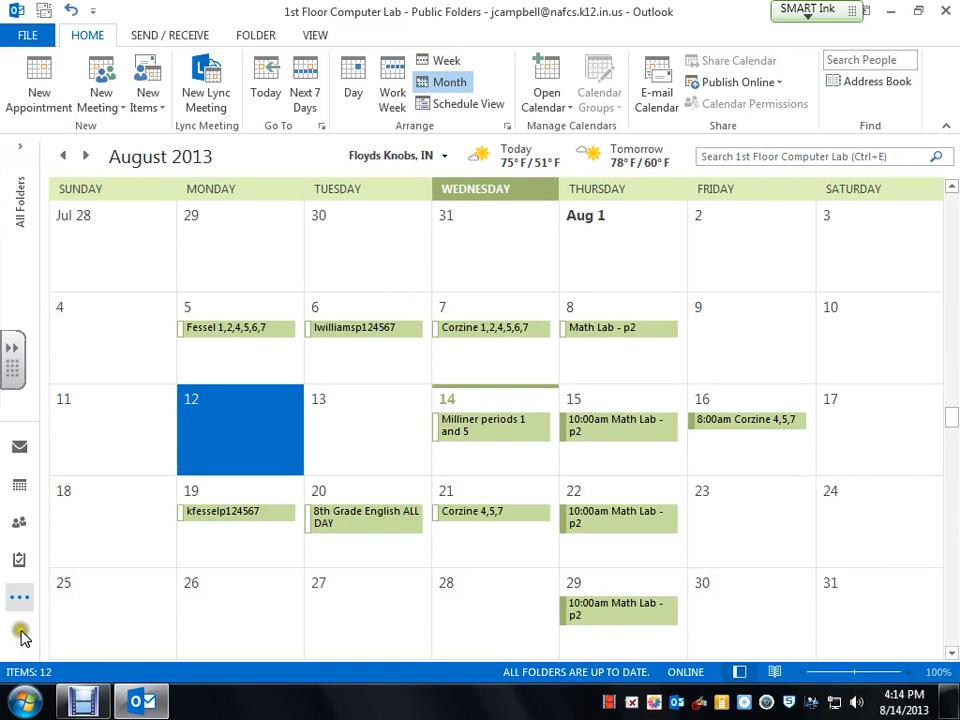
- Leave the 1st Floor Computer Lab calendar and return to the mail inbox
{"action": "left_click", "coordinate": [19, 597]}
{"action": "left_click", "coordinate": [57, 568]}
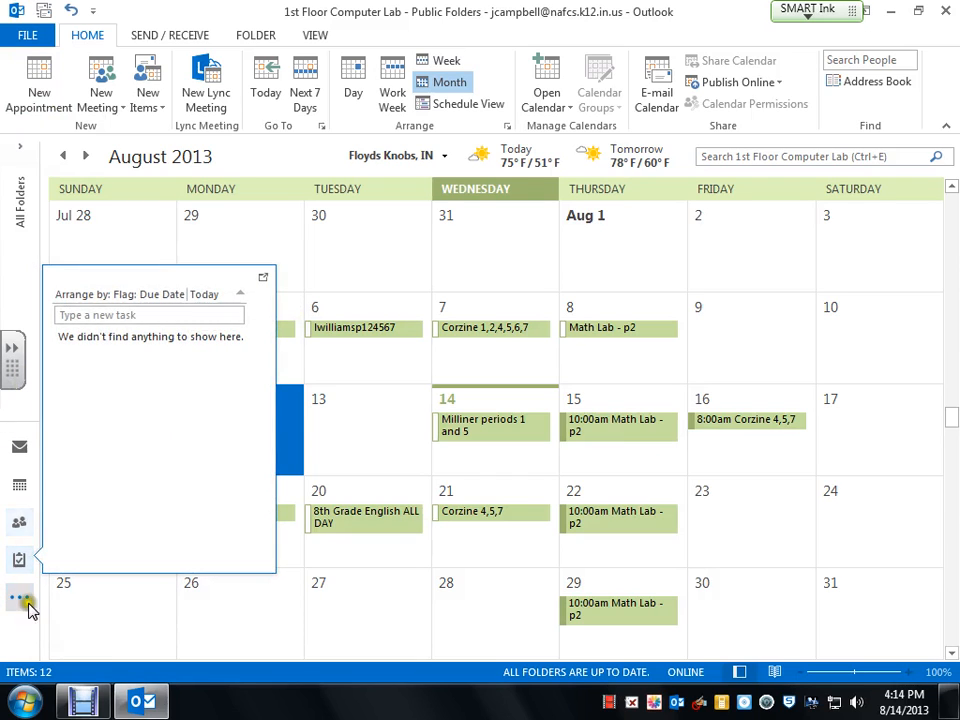
{"action": "left_click", "coordinate": [19, 600]}
{"action": "left_click", "coordinate": [42, 577]}
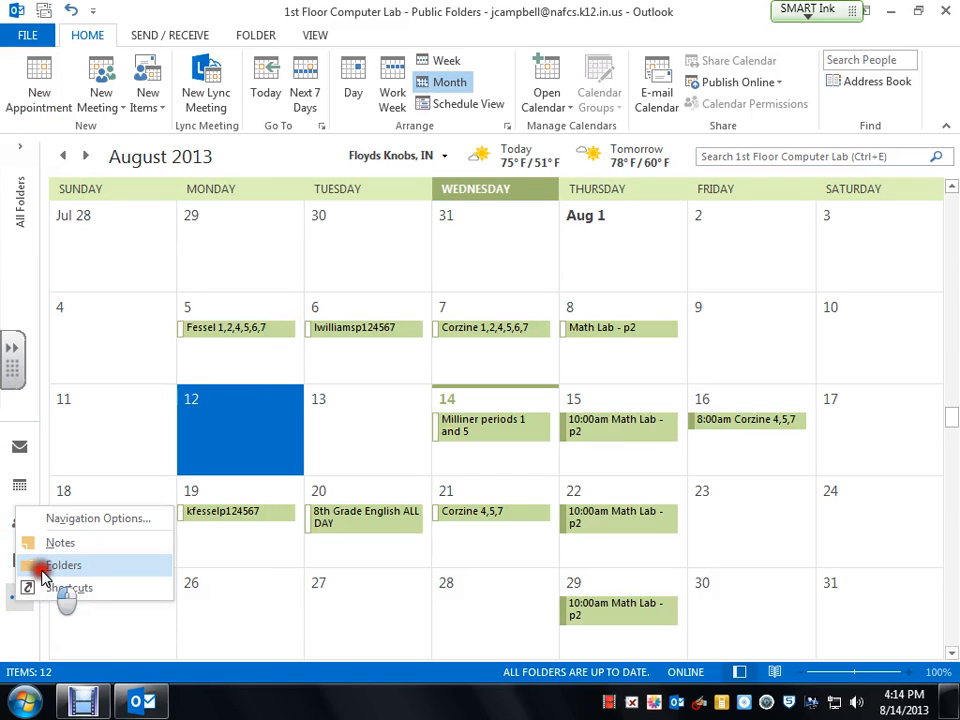
{"action": "left_click", "coordinate": [17, 450]}
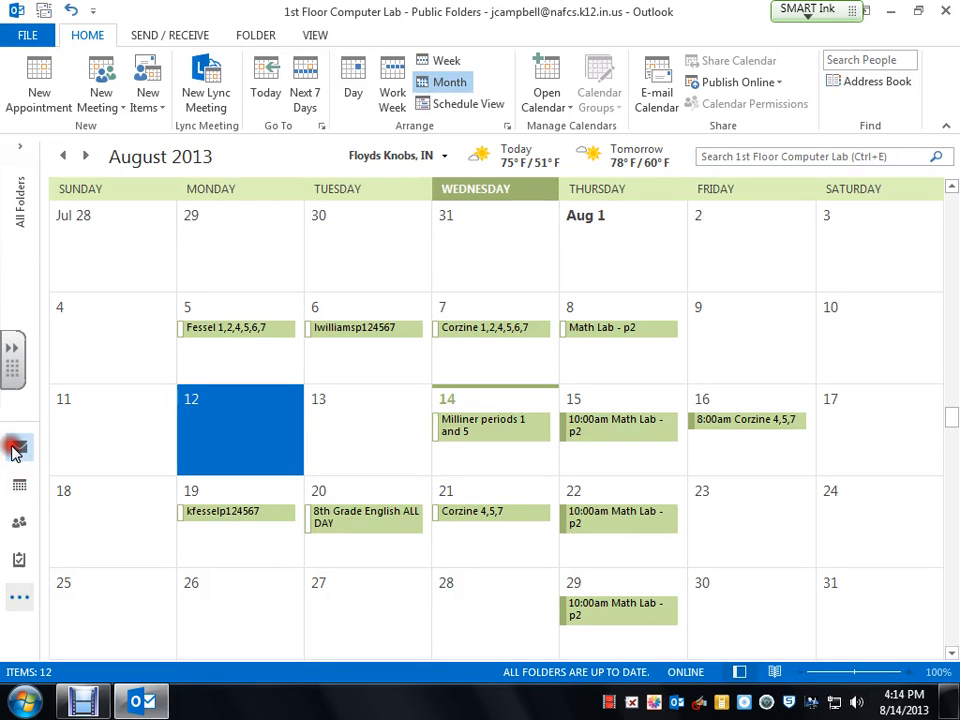
- Show the folder list and open the 5th Grade MAC Lab calendar in Highland Hills Middle School's public folders
{"action": "left_click", "coordinate": [22, 597]}
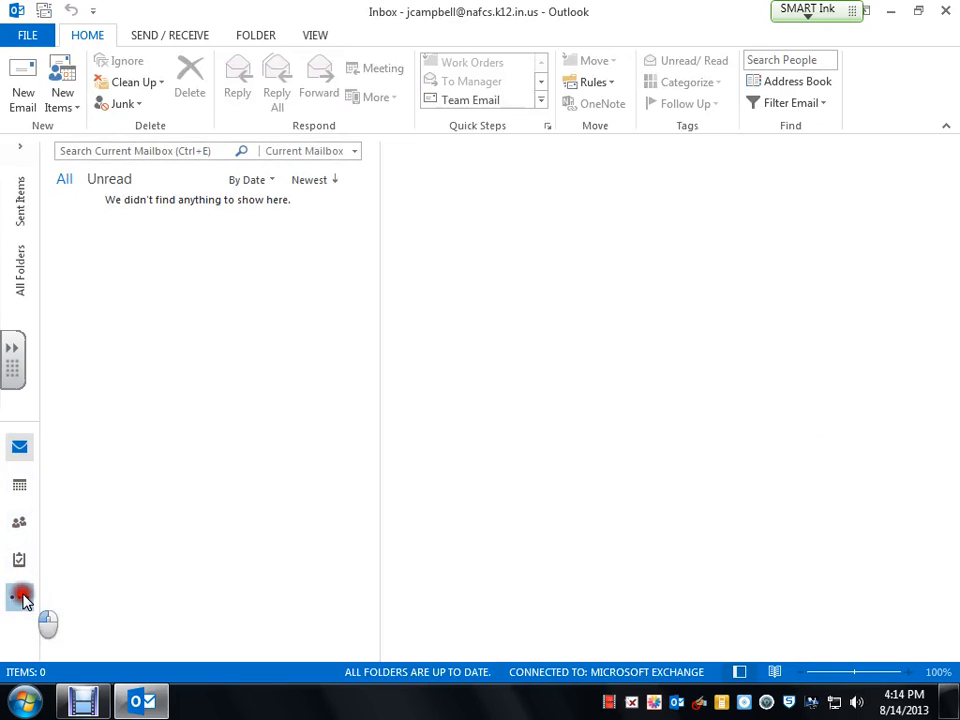
{"action": "left_click", "coordinate": [75, 560]}
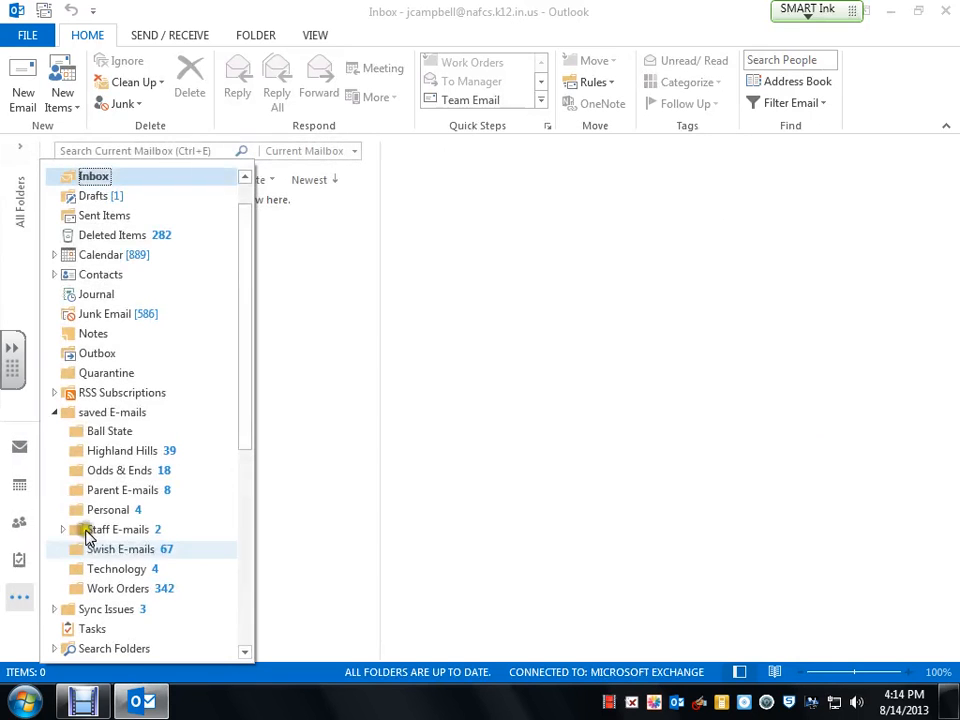
{"action": "scroll", "coordinate": [229, 353], "scroll_direction": "down", "scroll_amount": 6}
{"action": "scroll", "coordinate": [212, 502], "scroll_direction": "down", "scroll_amount": 1}
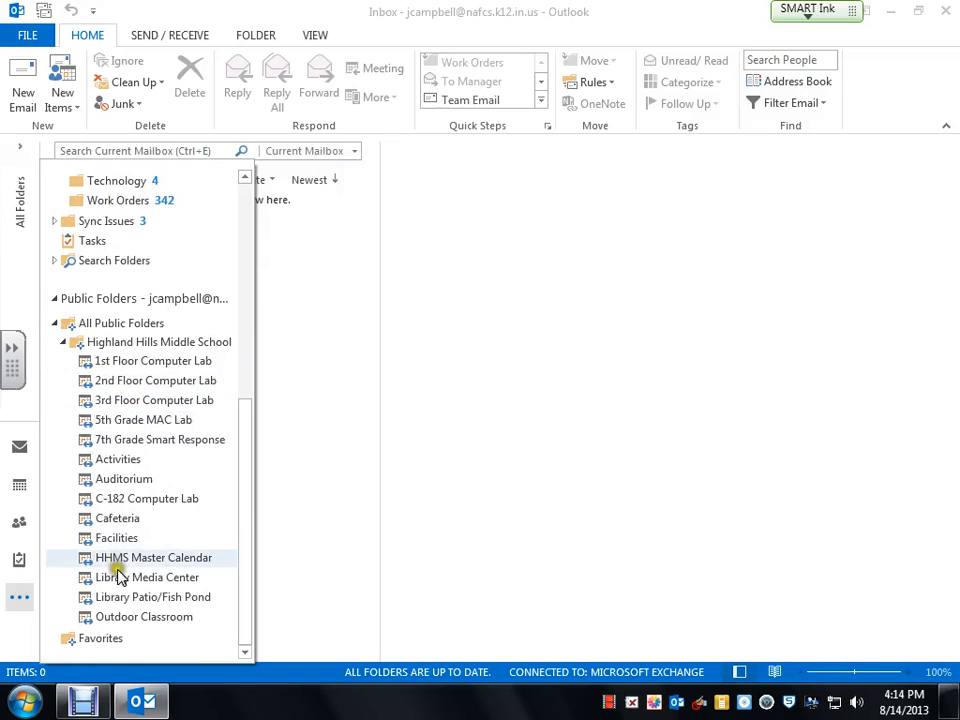
{"action": "left_click", "coordinate": [128, 426]}
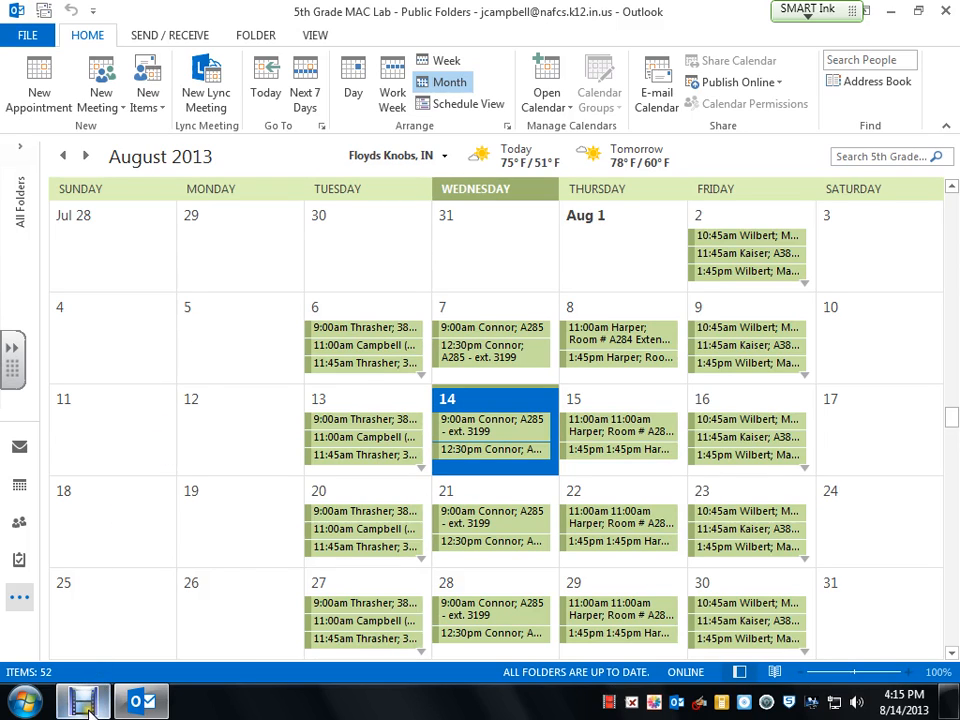
{"action": "mouse_move", "coordinate": [88, 710]}
{"action": "left_click", "coordinate": [100, 580]}
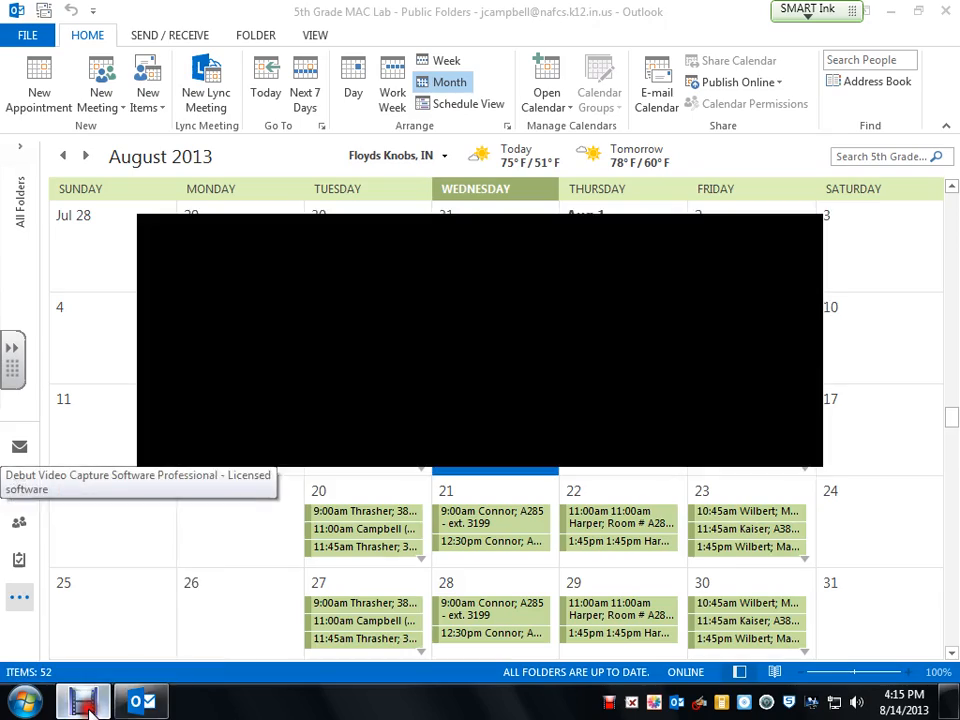